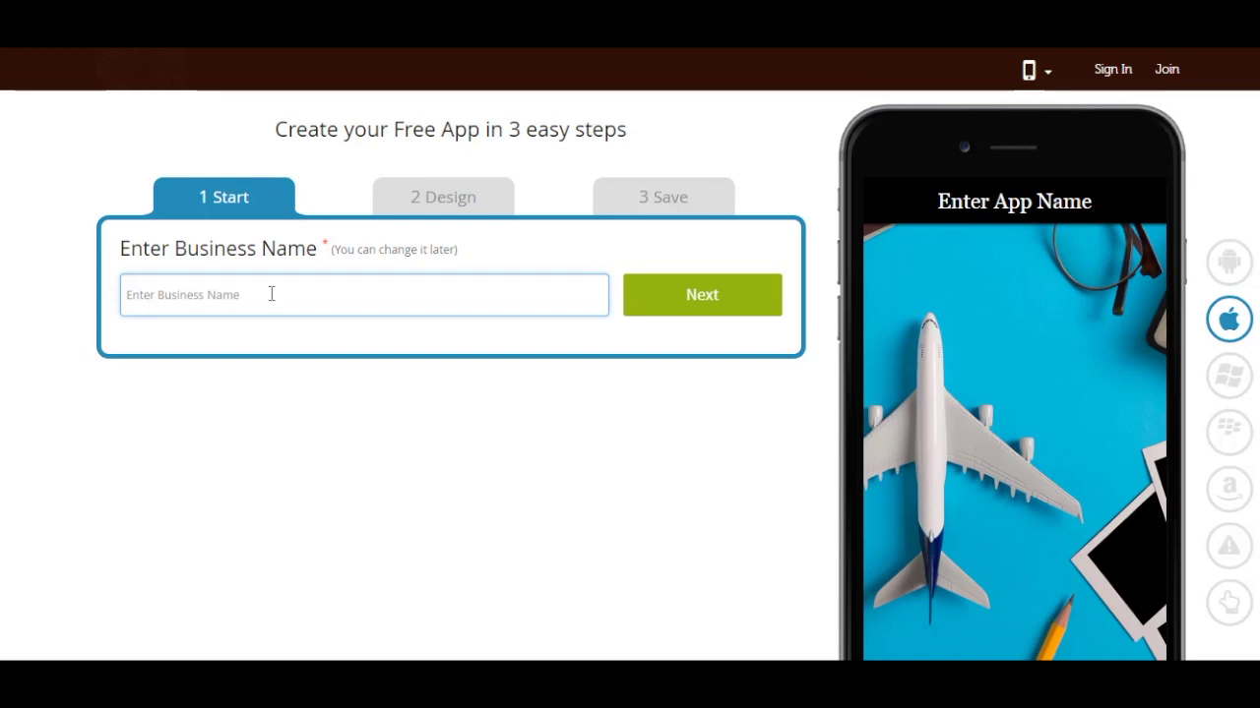
- Enter 'Demo App' as the business name and continue to category selection
type("Demo App")
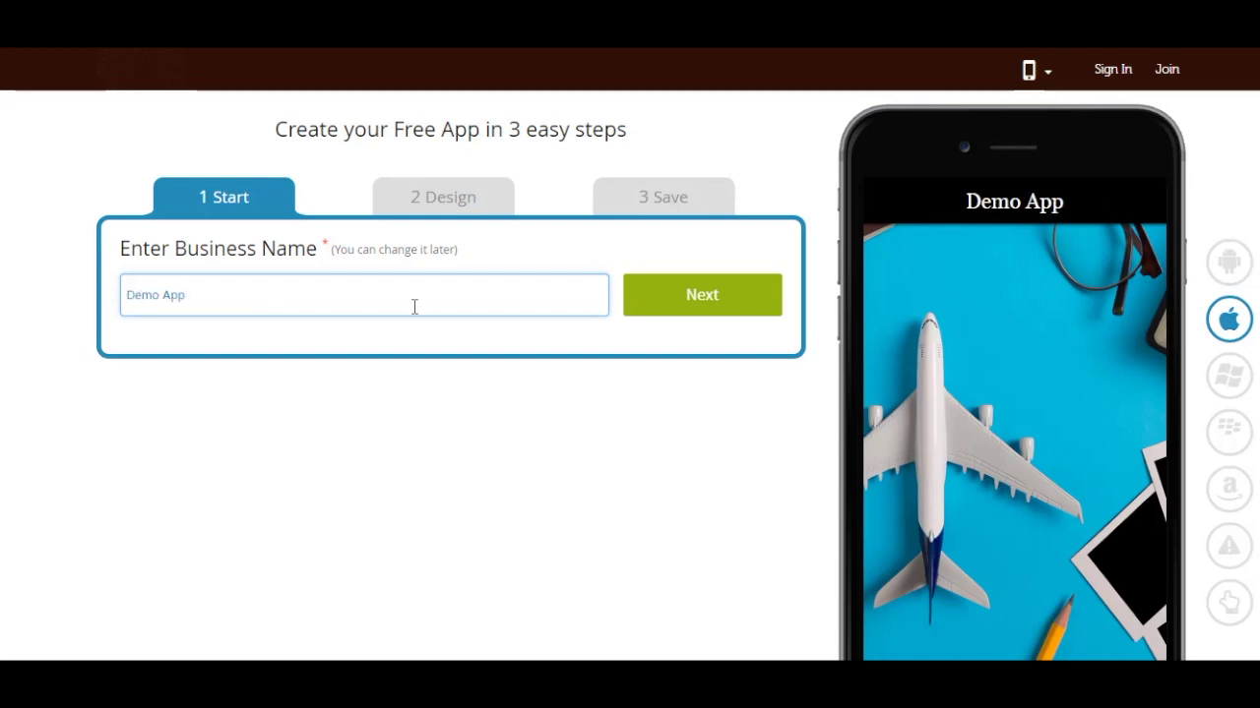
left_click(663, 307)
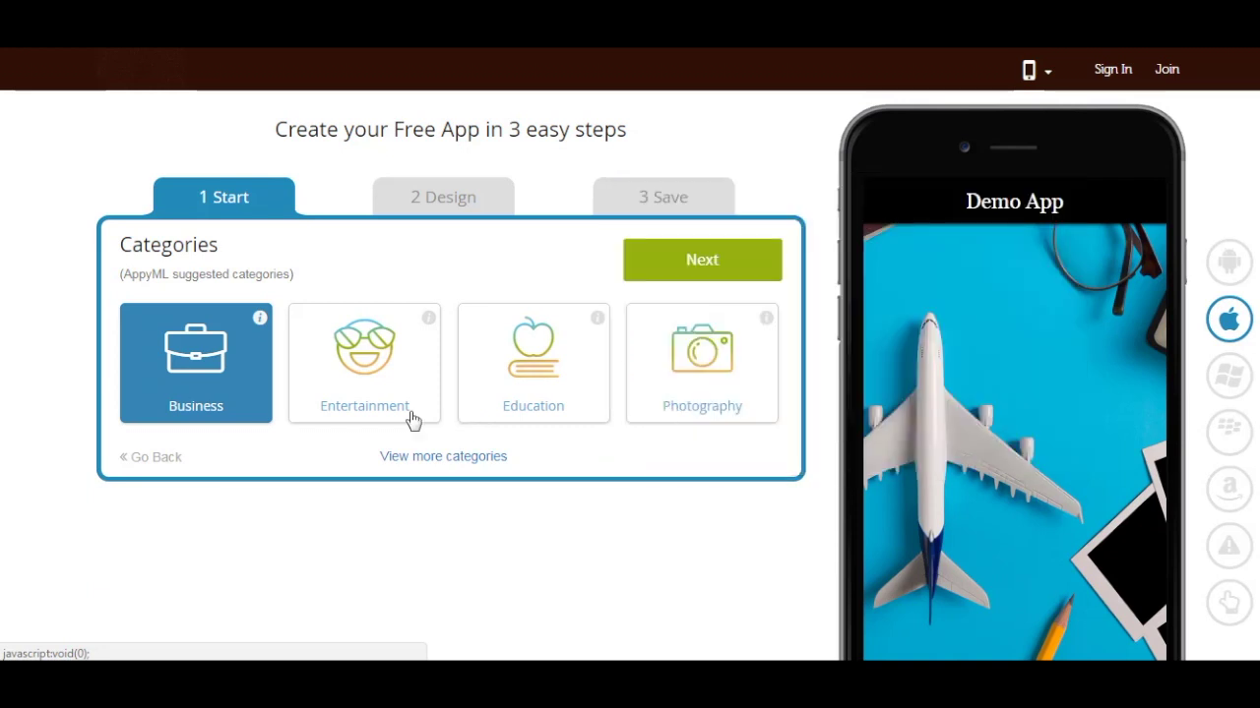
- Browse the full category list and keep Business as the app category
left_click(433, 457)
scroll(433, 471, "down", 3)
scroll(430, 472, "down", 3)
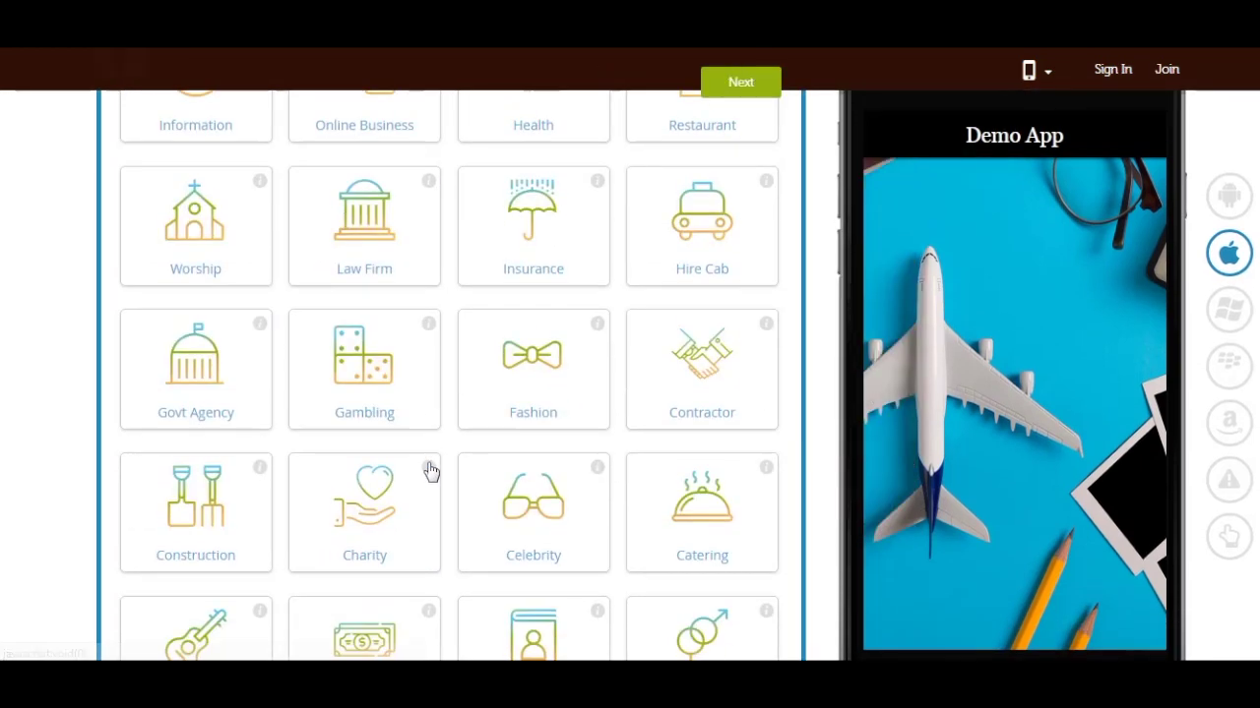
scroll(430, 473, "up", 5)
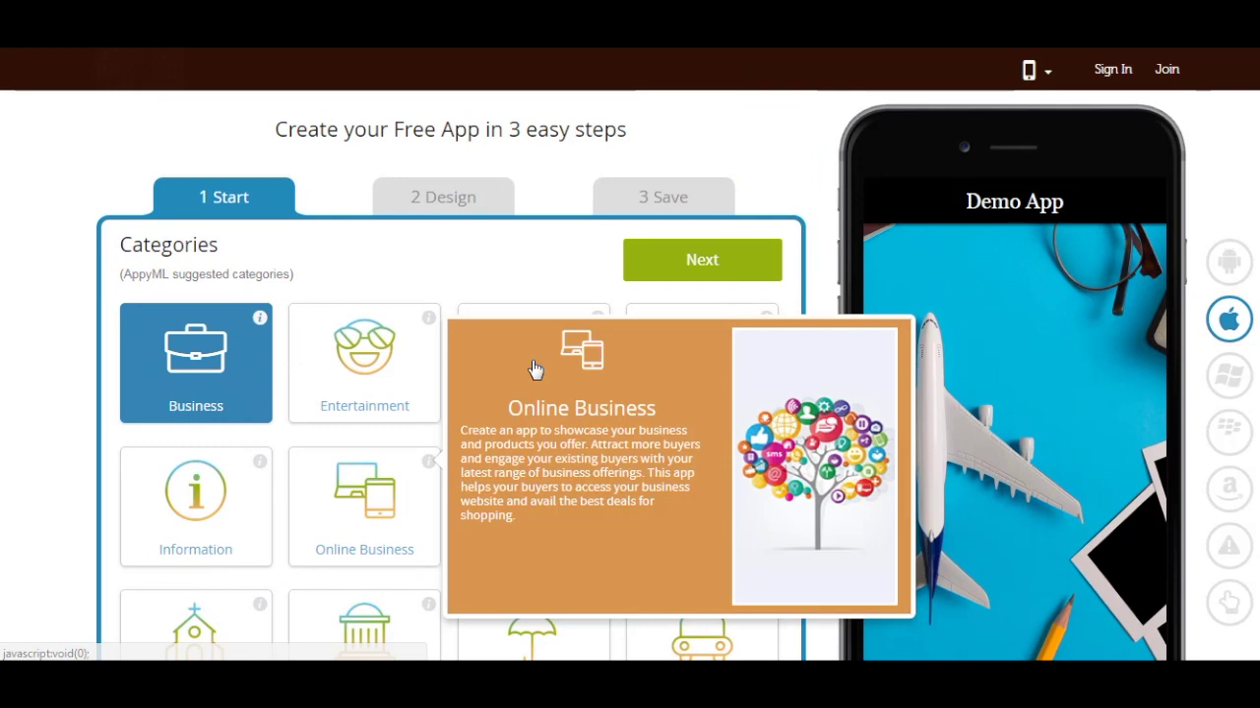
left_click(666, 264)
- Choose the Bottom layout design and proceed to the app features step
scroll(492, 379, "down", 2)
left_click(488, 374)
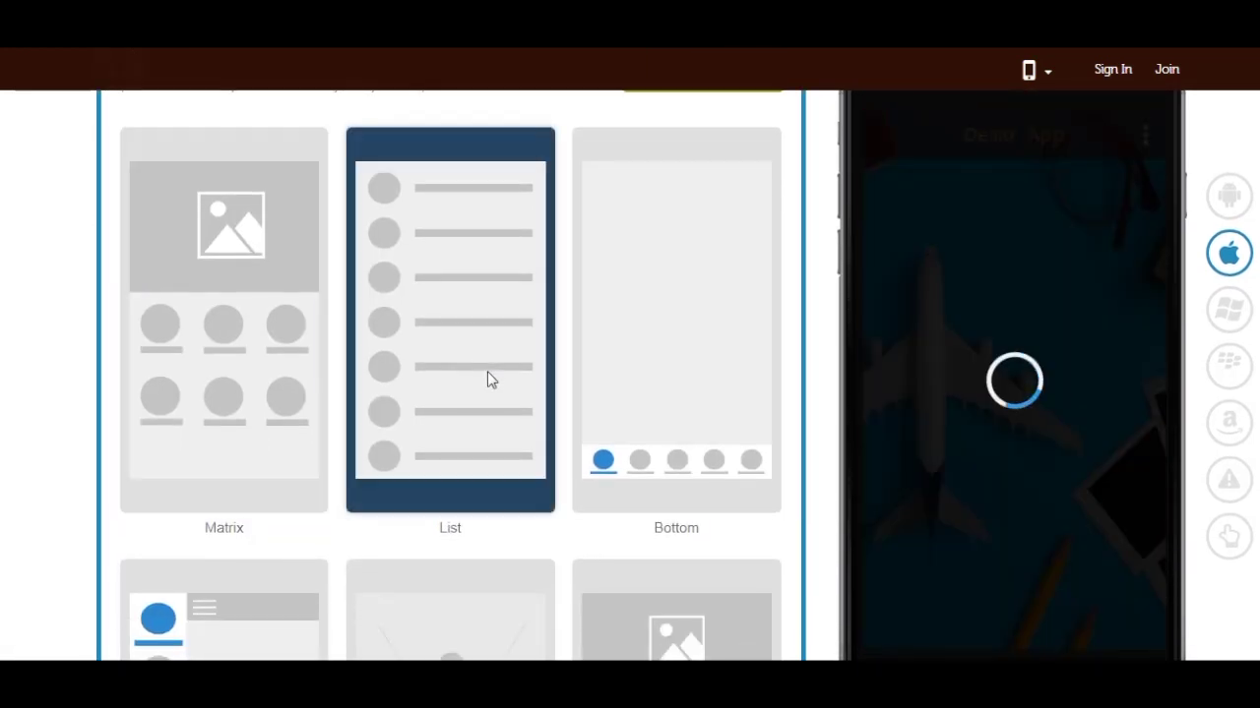
scroll(488, 374, "up", 2)
left_click(621, 408)
left_click(705, 275)
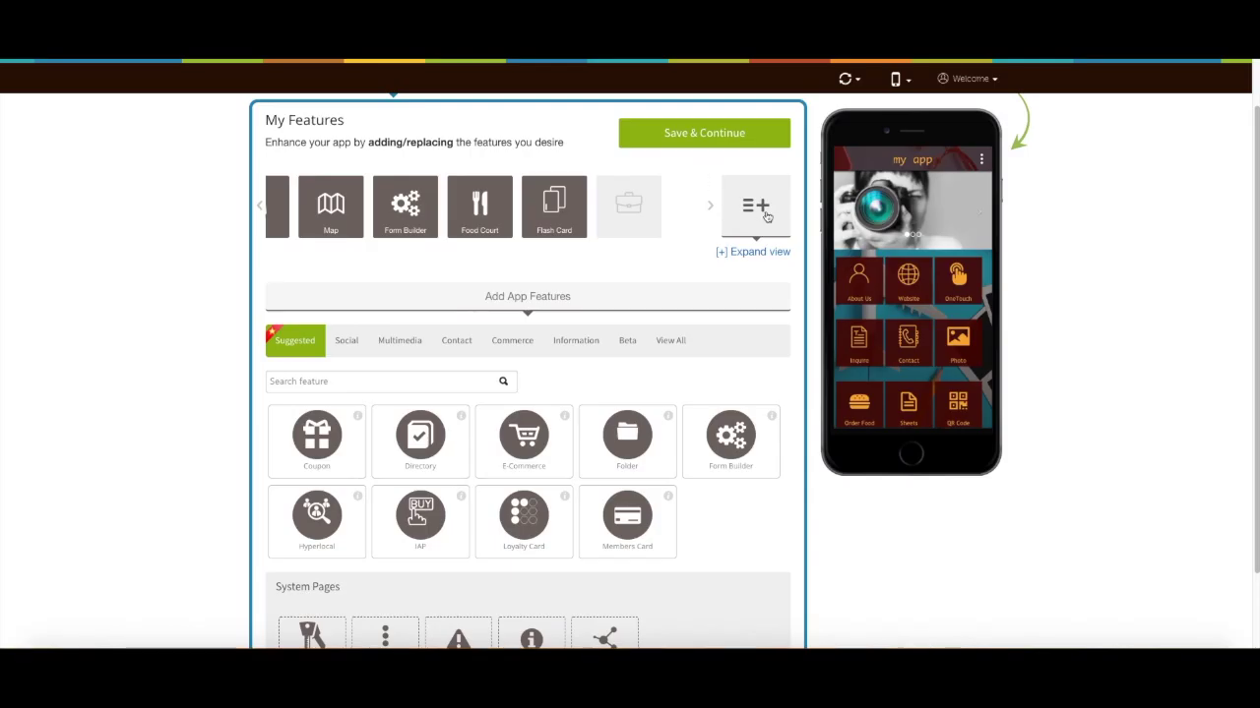
- Search all features for 'forum', add the Forum page, and show its icon options
left_click(670, 340)
left_click(444, 290)
type("f")
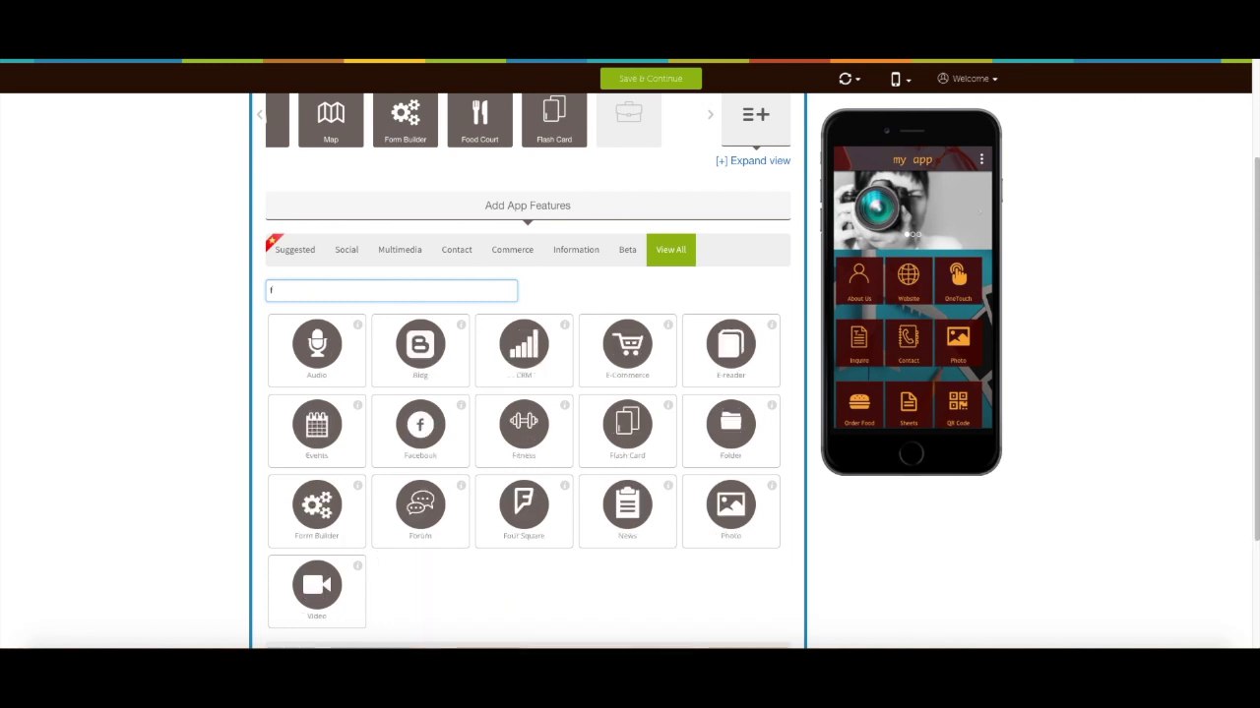
type("orum")
left_click(315, 425)
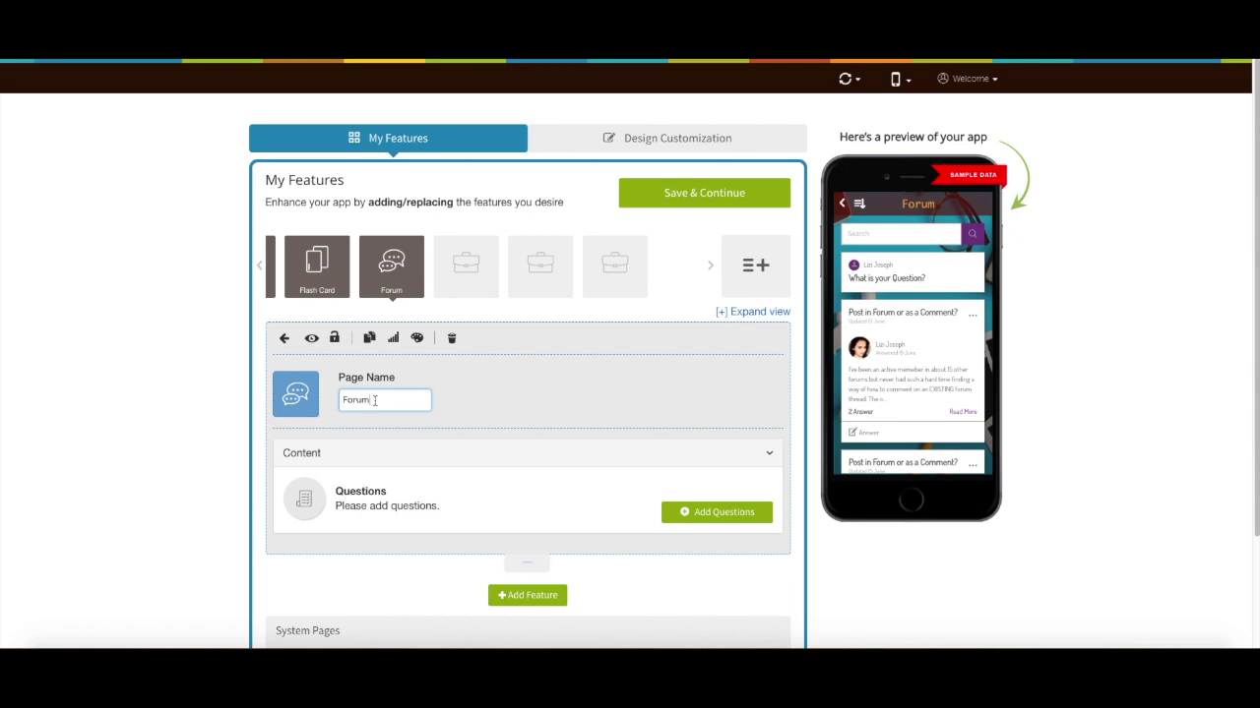
left_click(305, 409)
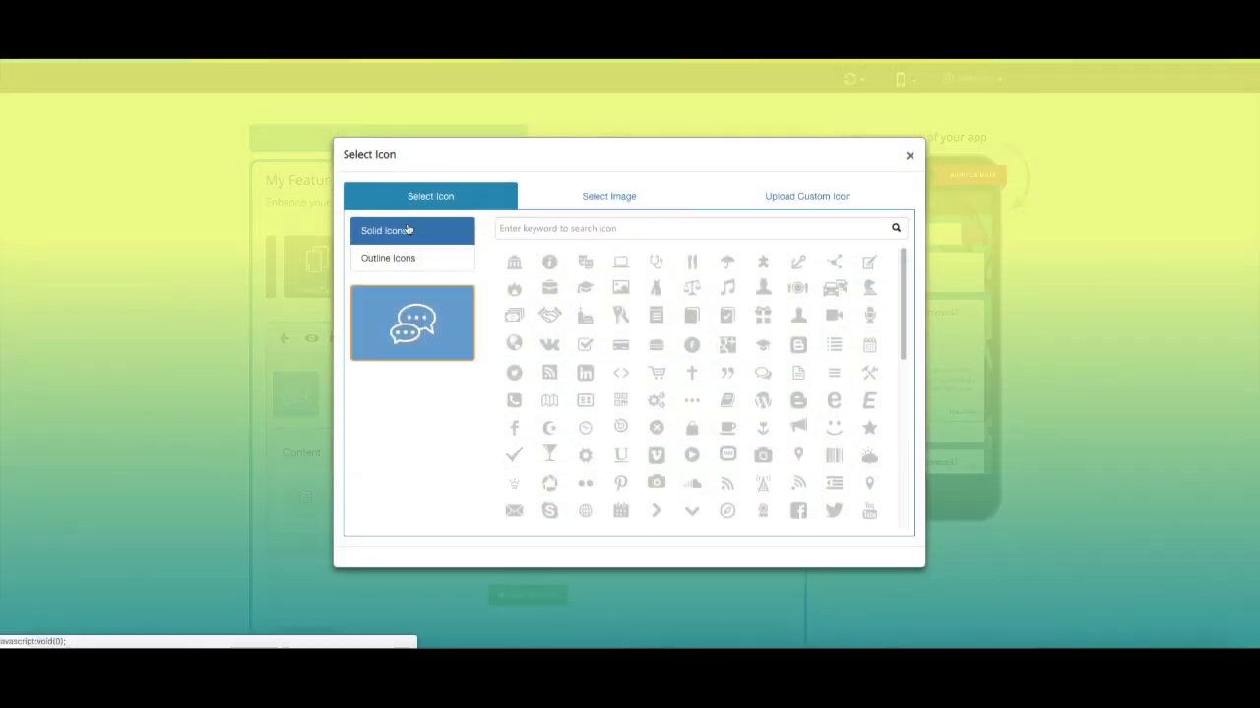
left_click(448, 262)
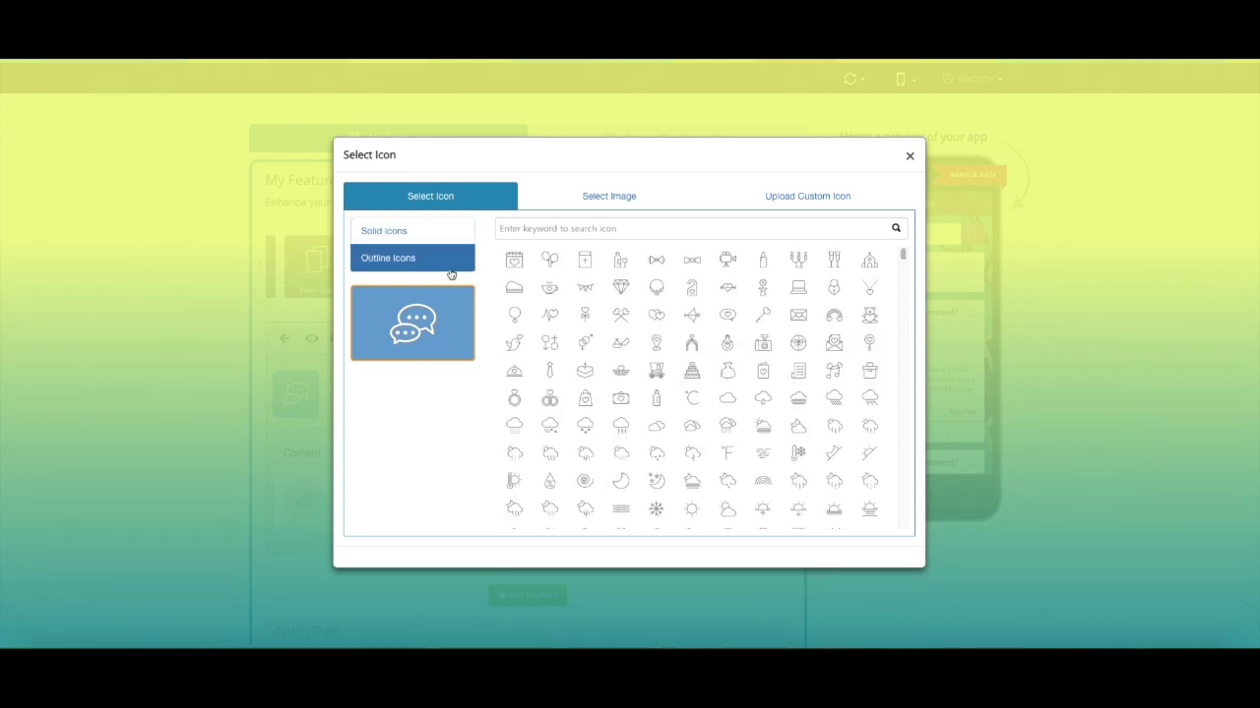
left_click(608, 203)
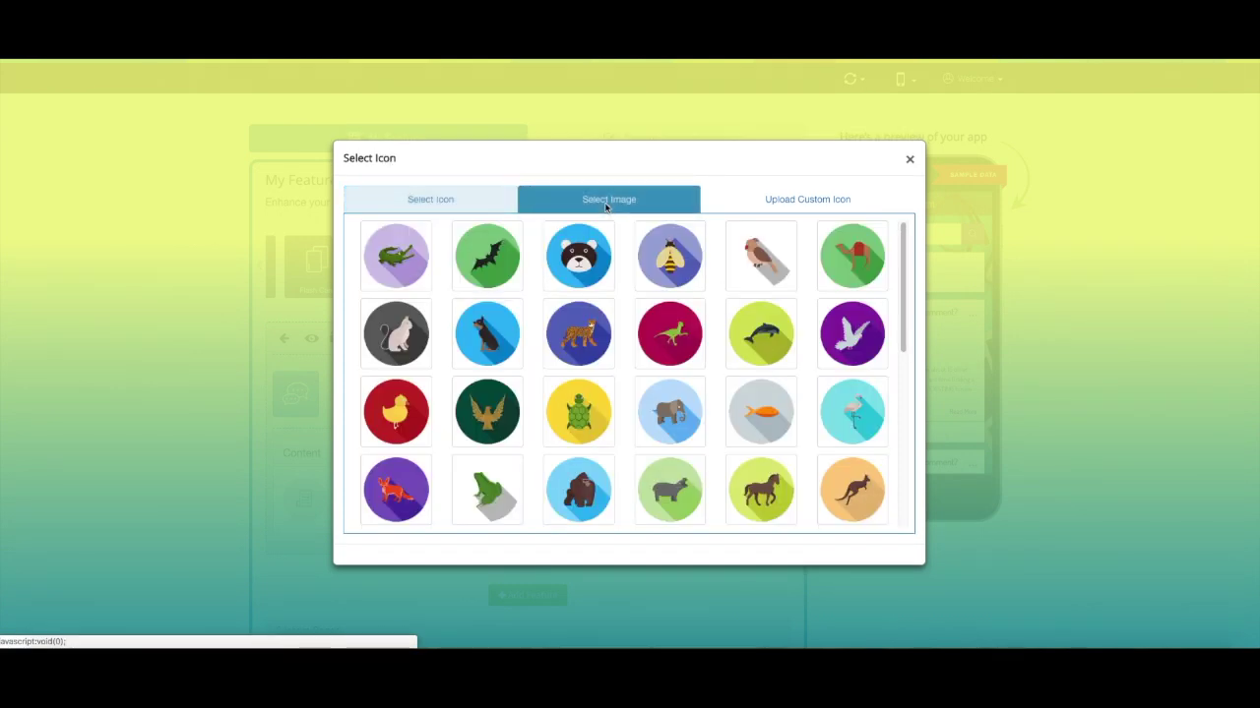
left_click(811, 201)
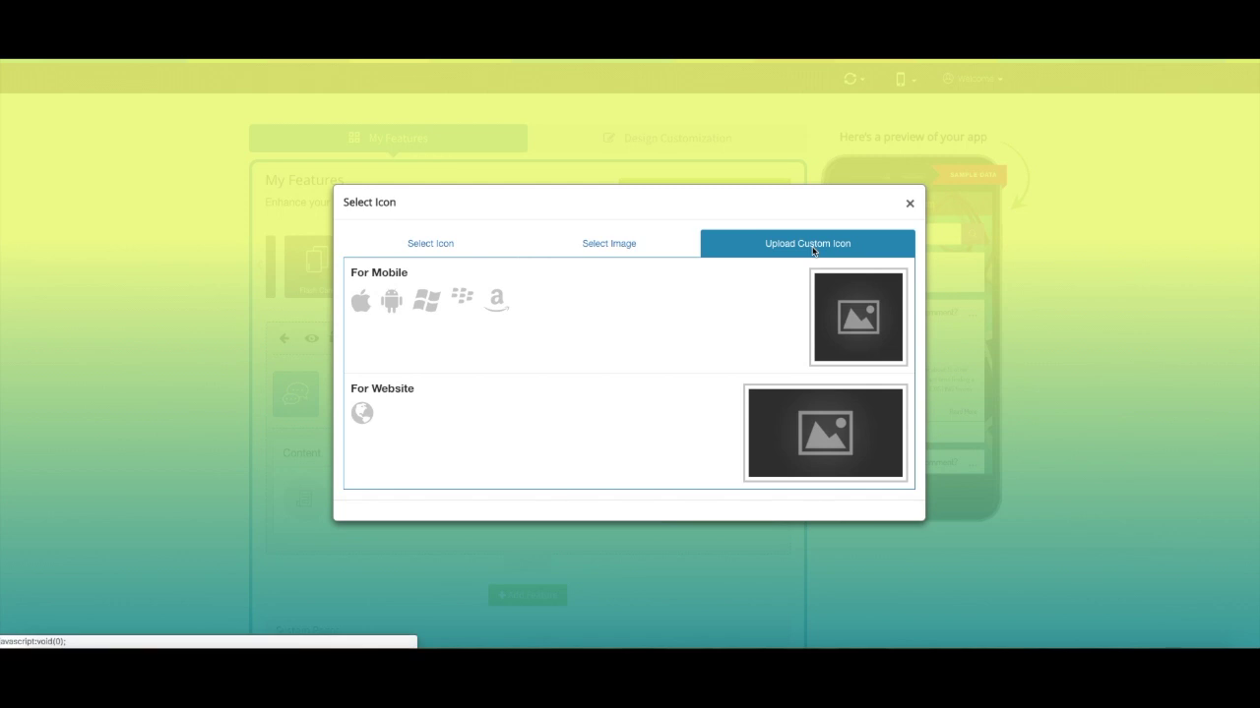
left_click(909, 204)
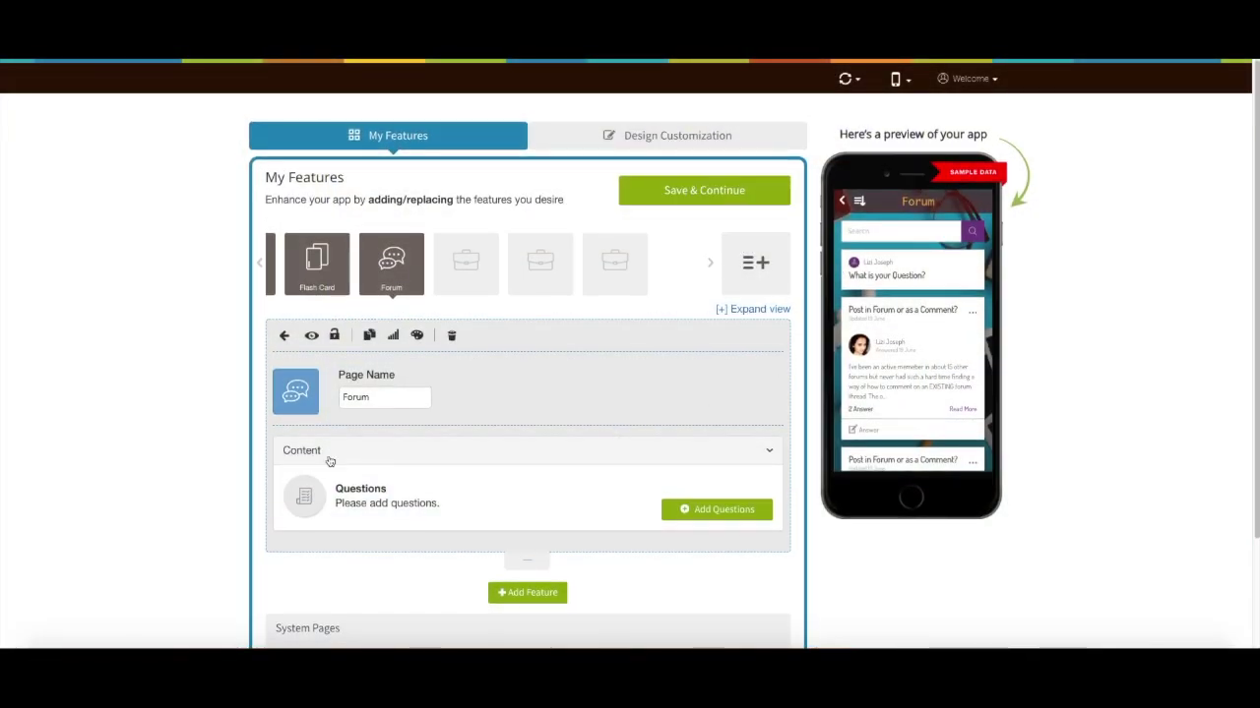
- Save the forum question 'What is an App?' under Technology, posted by Admin
left_click(704, 511)
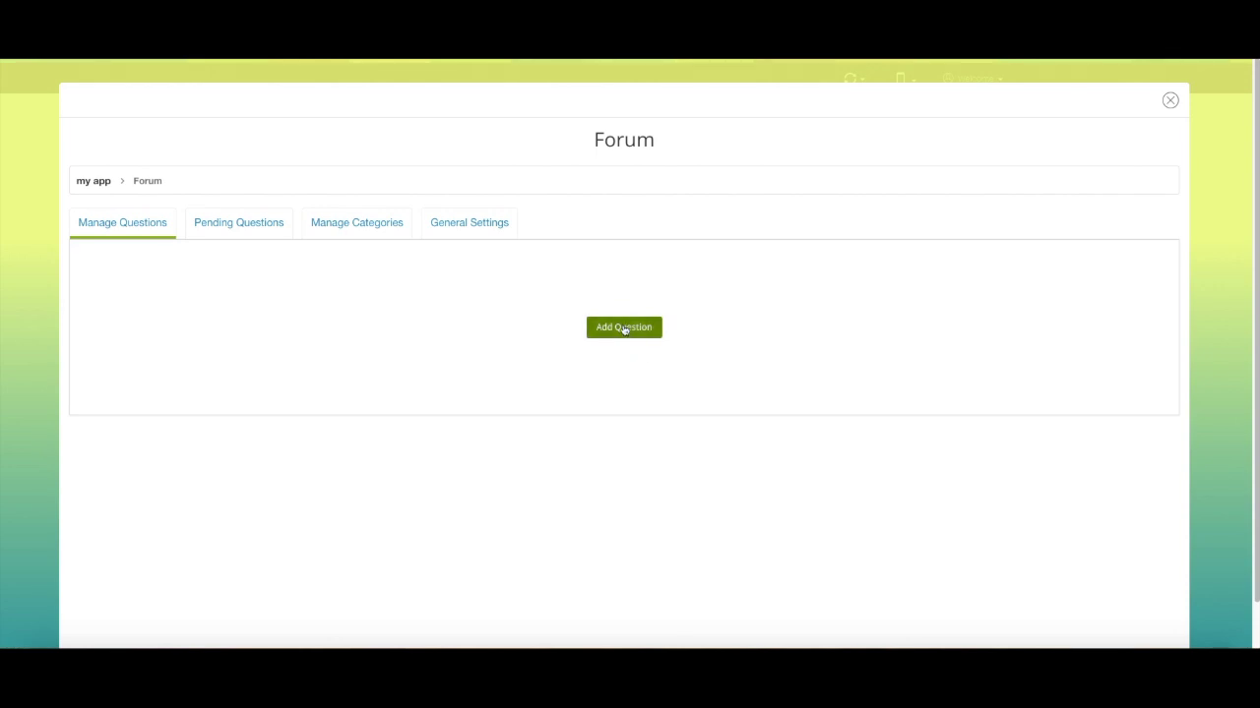
left_click(623, 327)
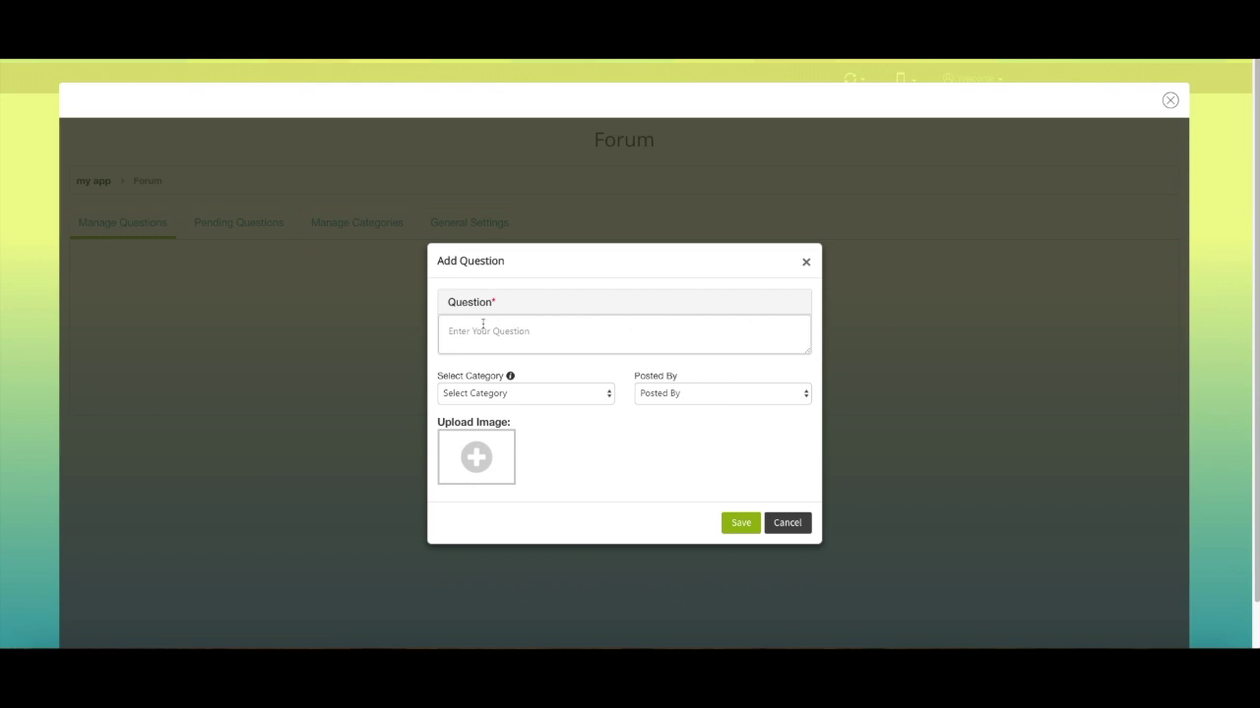
type("What is an App?")
left_click(522, 394)
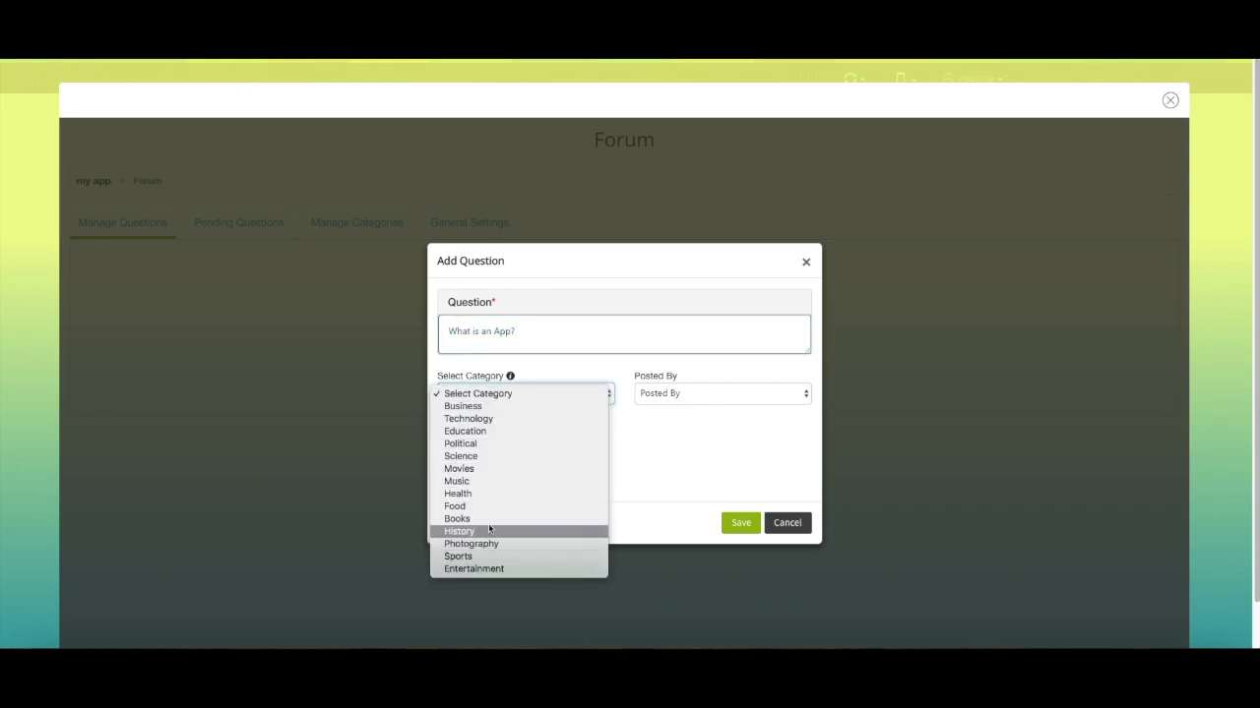
left_click(477, 419)
left_click(809, 404)
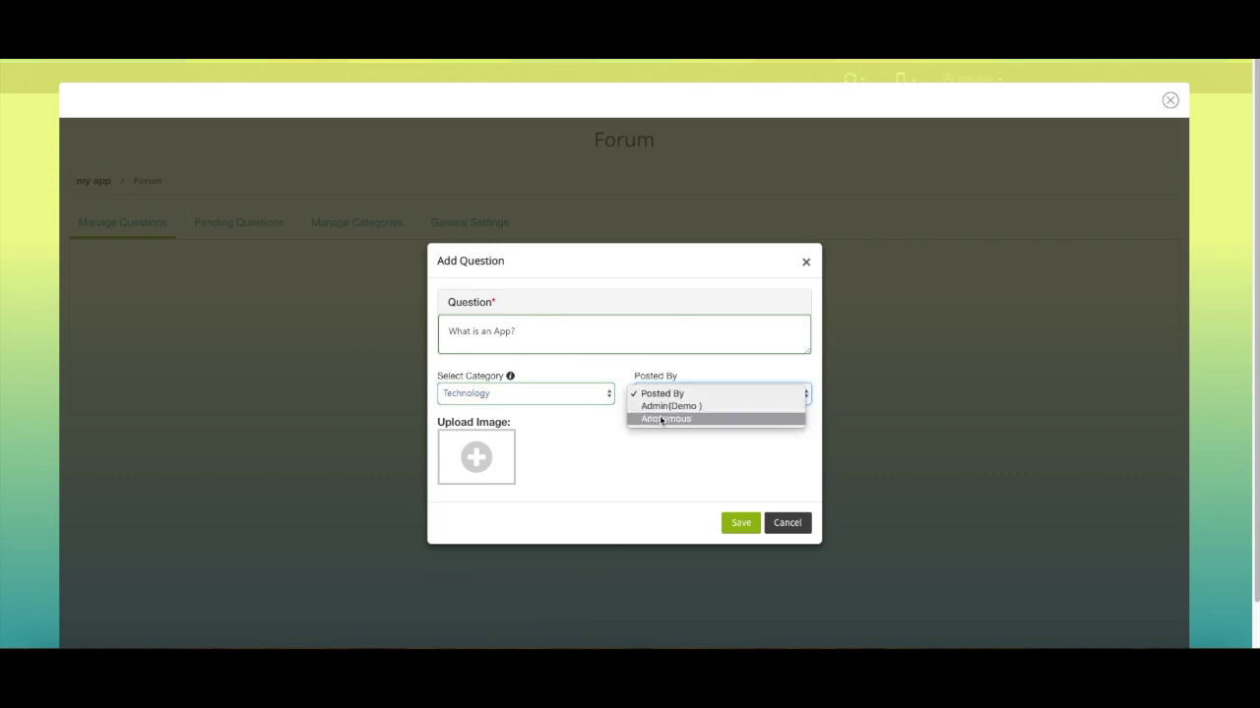
left_click(661, 406)
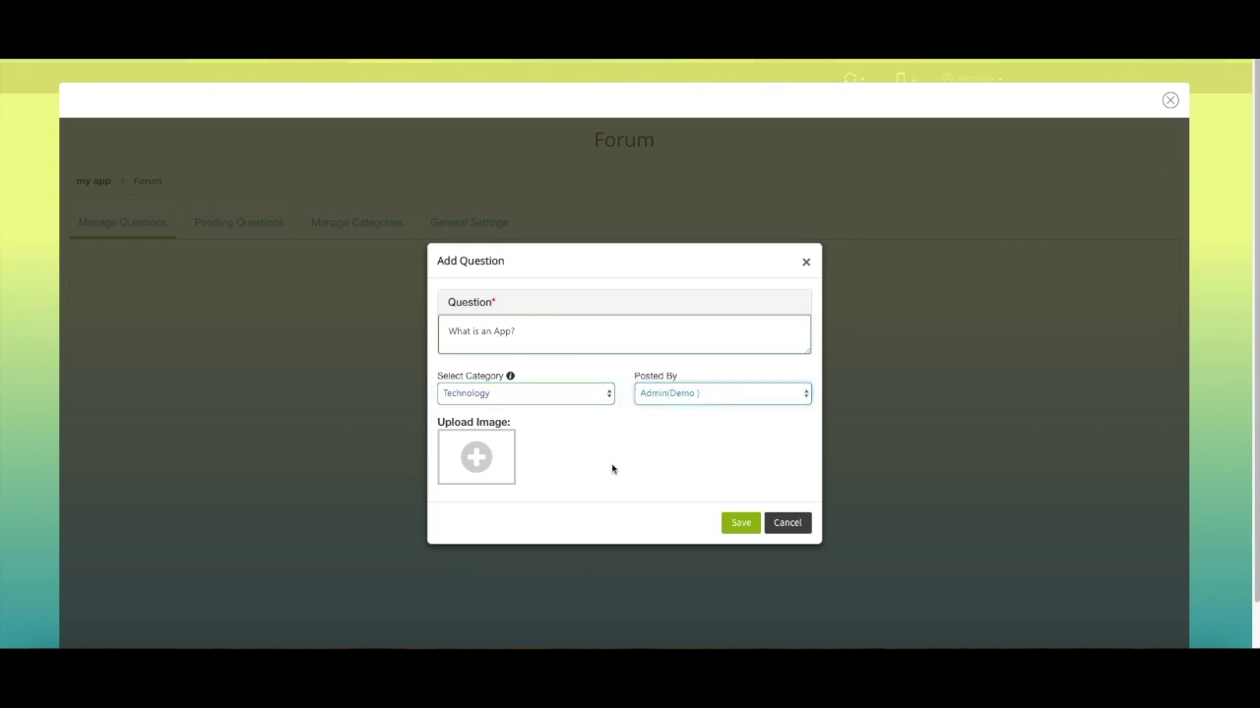
mouse_move(477, 457)
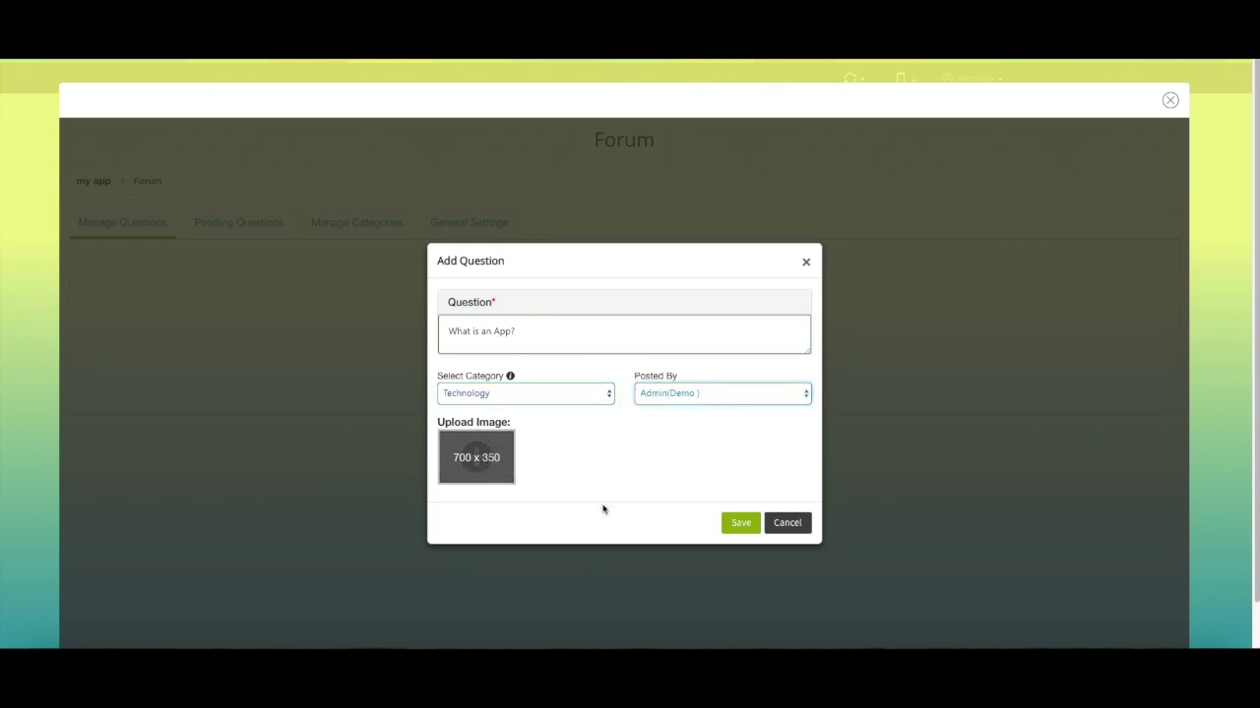
left_click(734, 525)
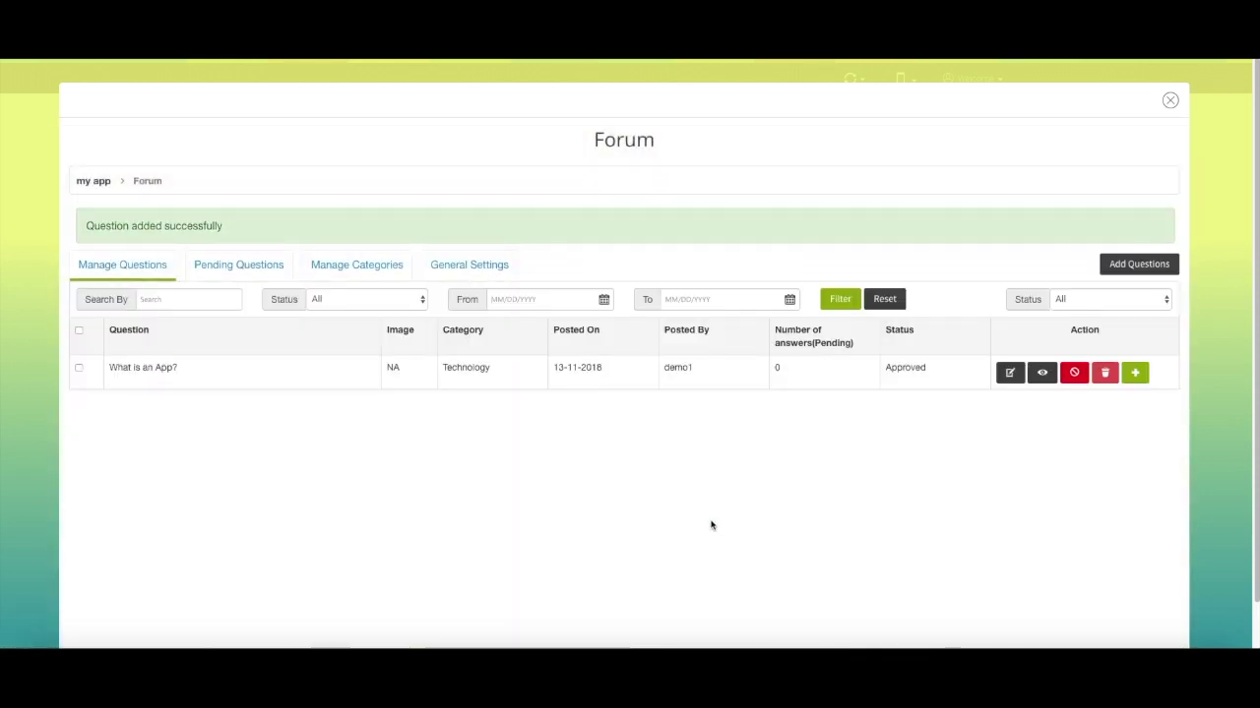
- Filter forum questions to Active status, dated from 13 November 2018 to 13 November 2018
left_click(173, 302)
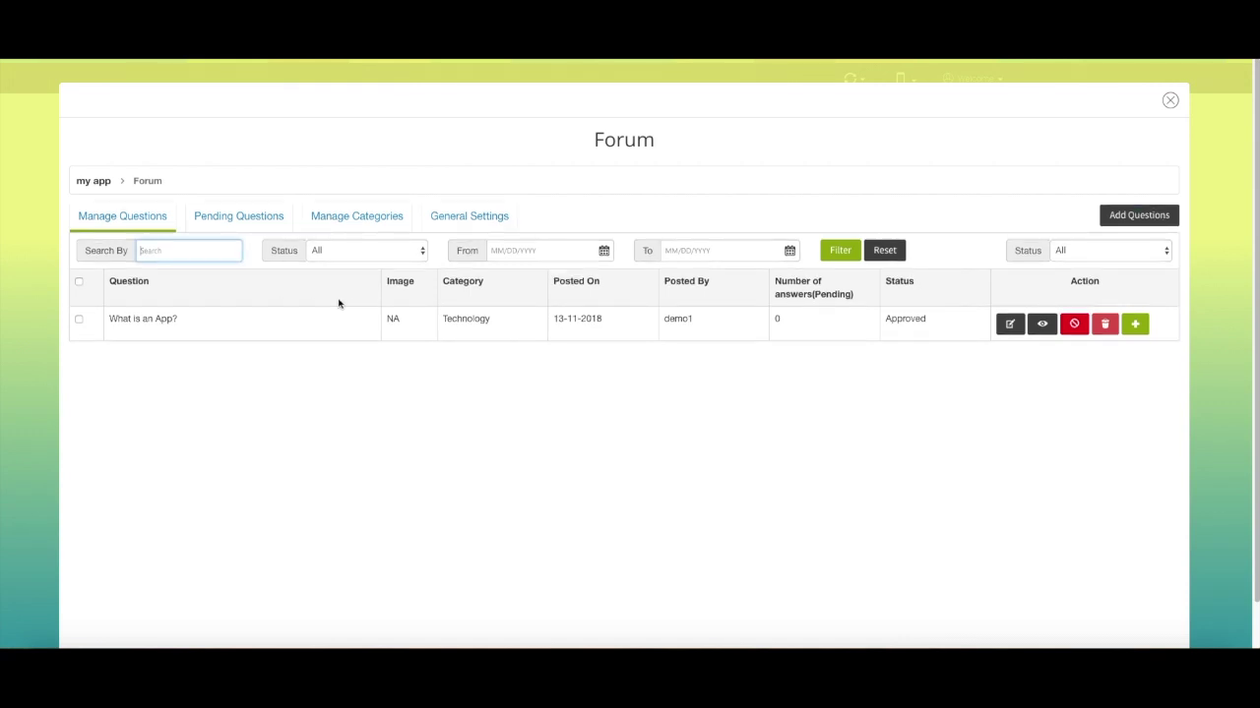
left_click(422, 253)
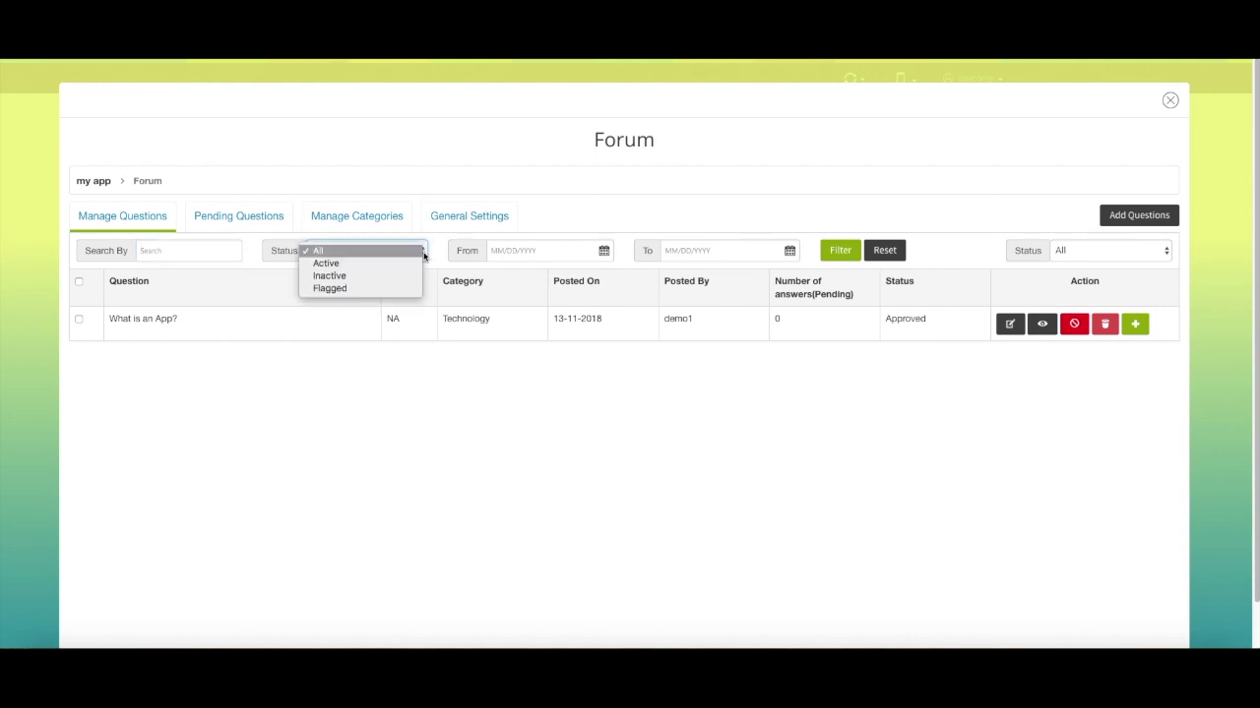
left_click(334, 263)
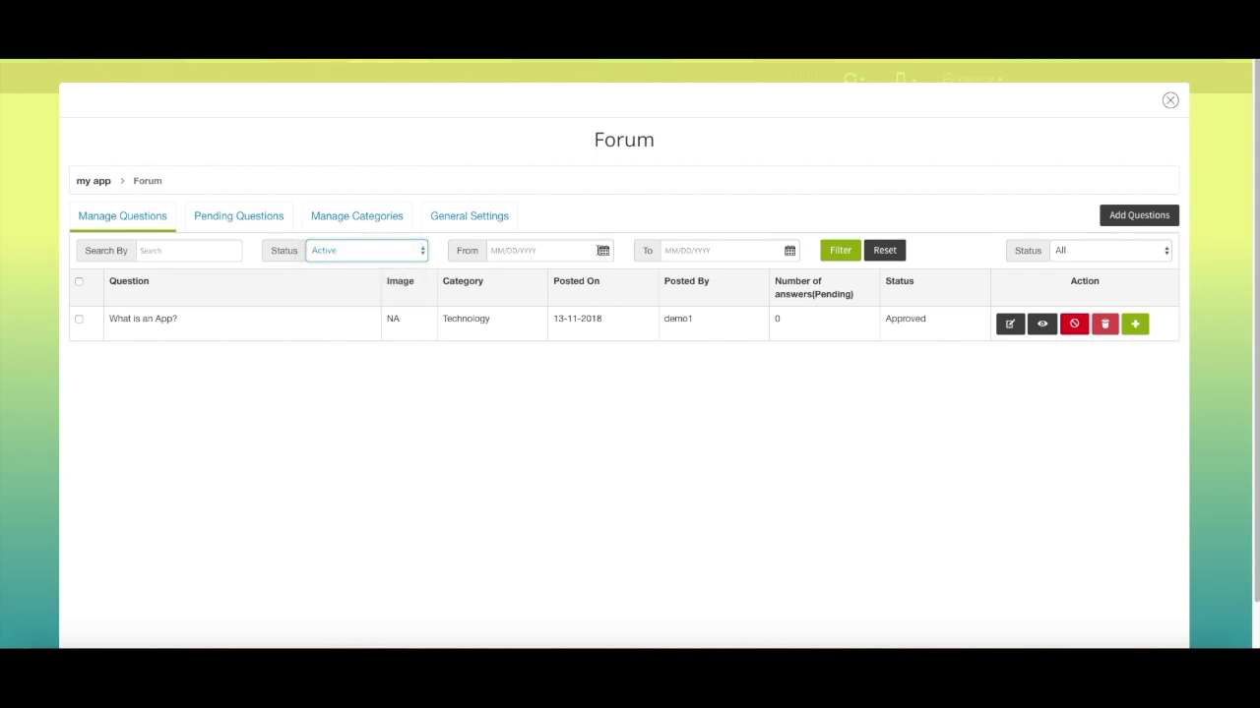
left_click(541, 251)
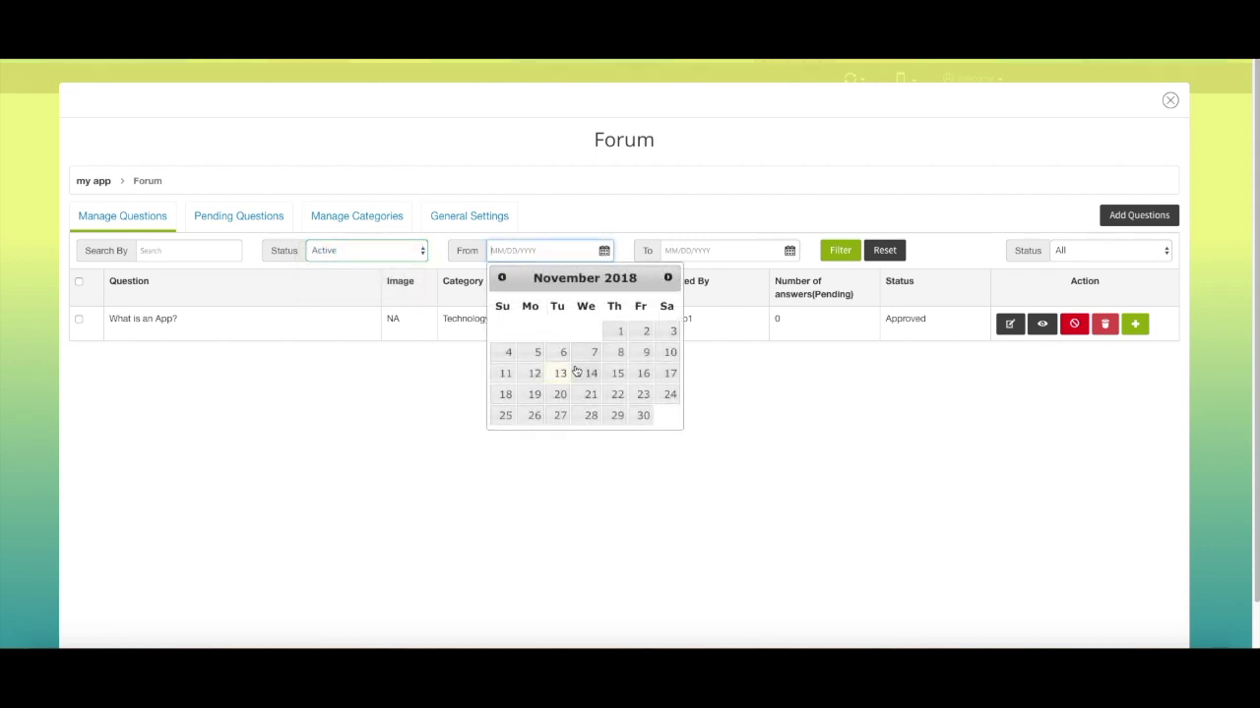
left_click(562, 375)
left_click(723, 251)
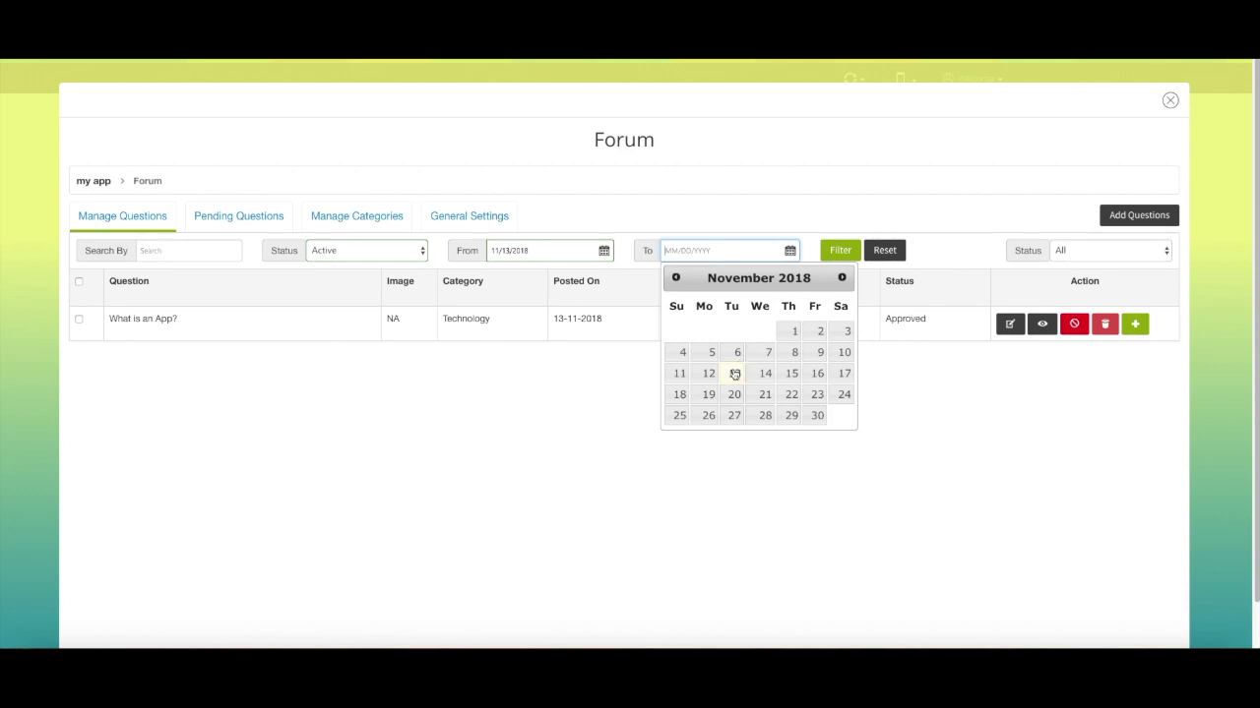
left_click(733, 373)
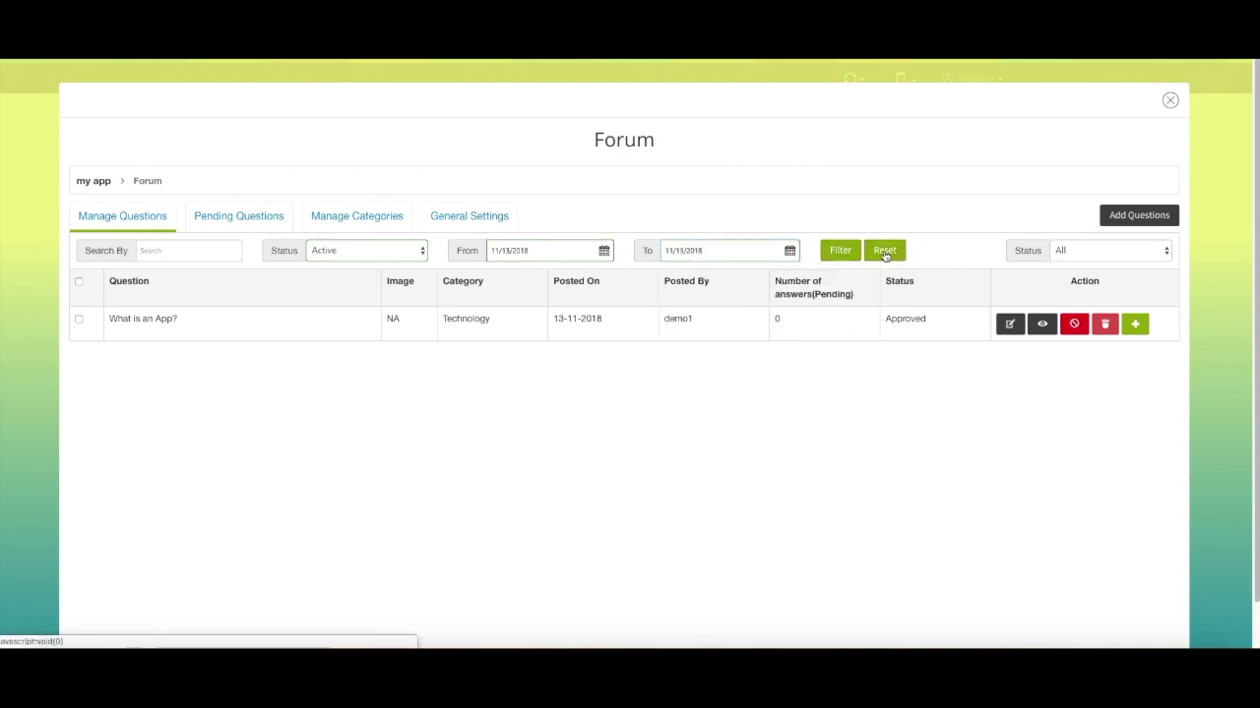
left_click(1167, 253)
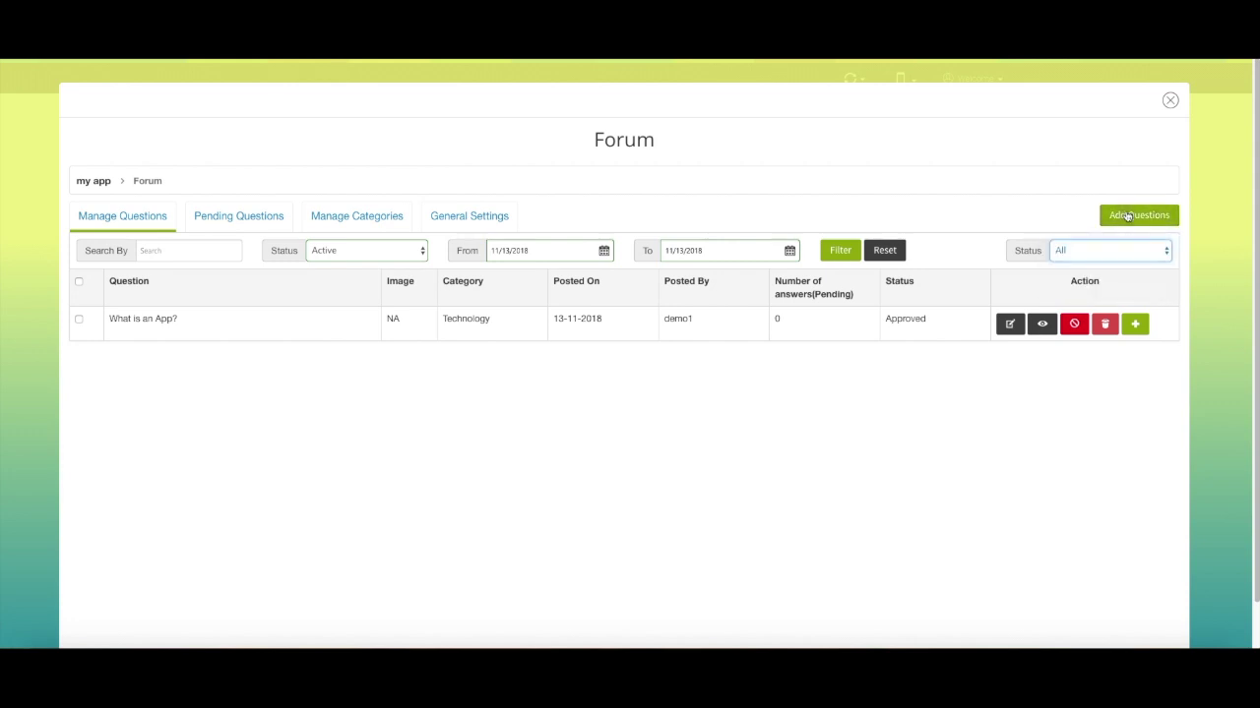
- Start another forum question, then cancel it without adding anything
left_click(1131, 215)
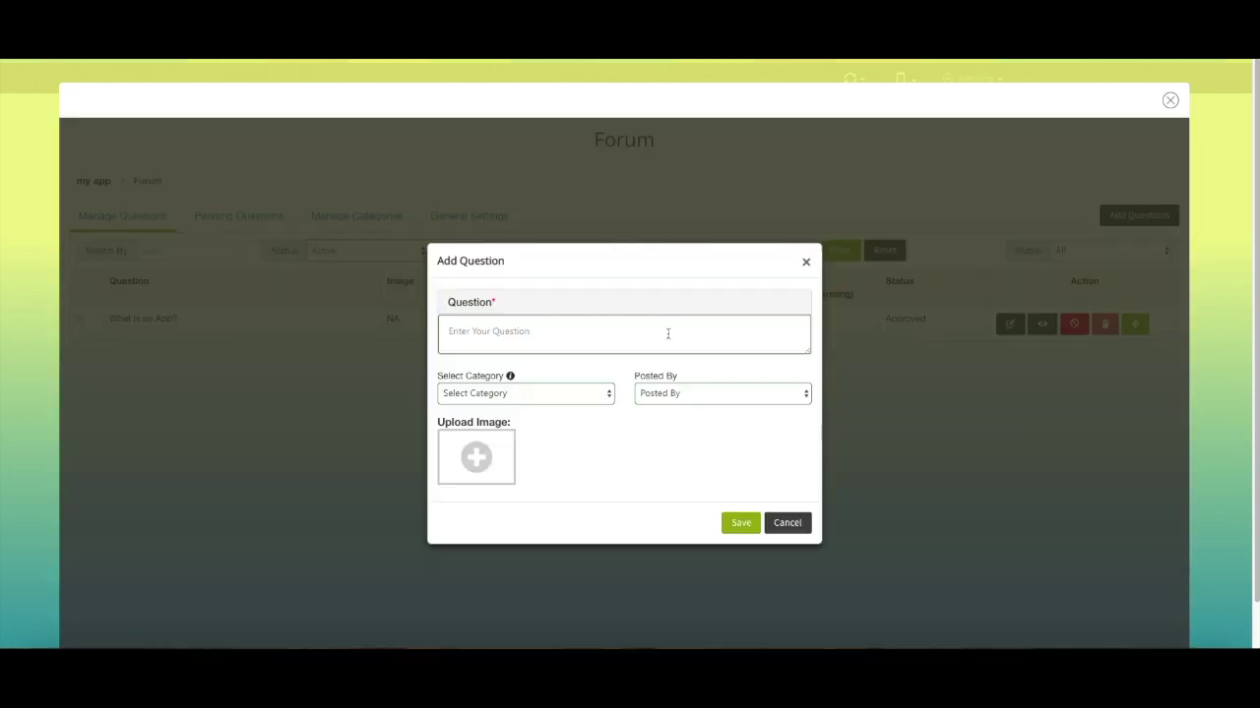
left_click(608, 394)
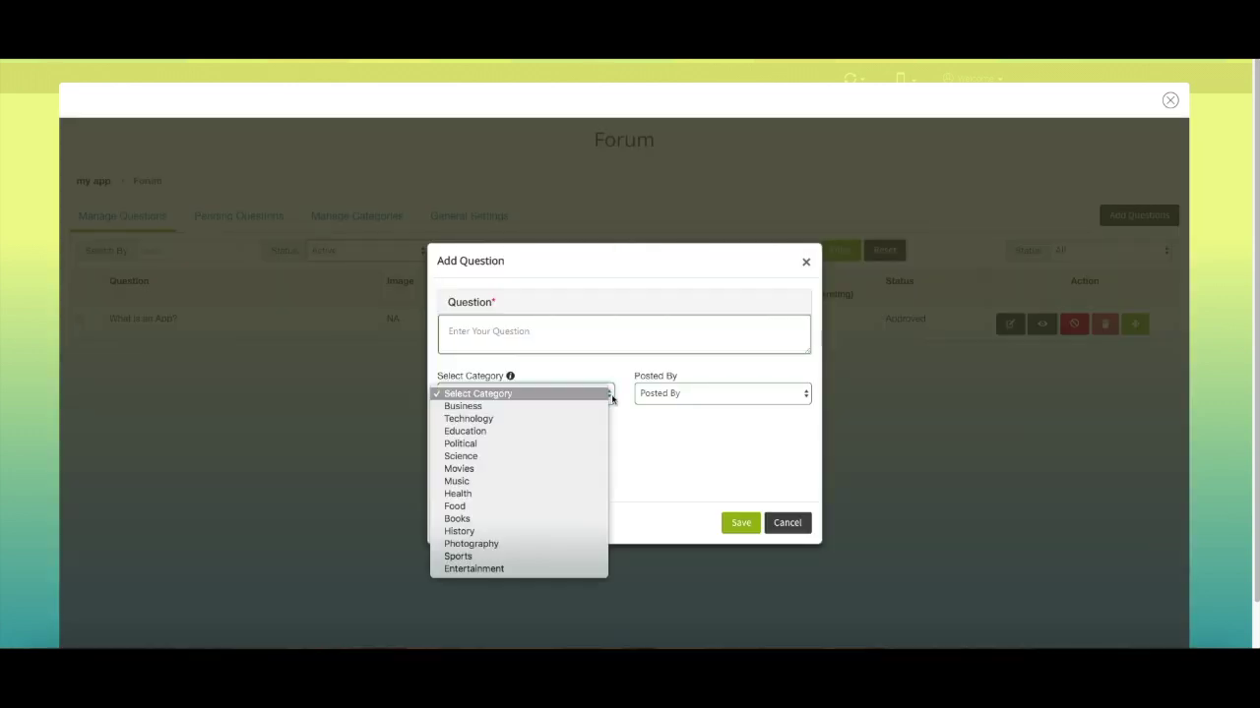
left_click(805, 395)
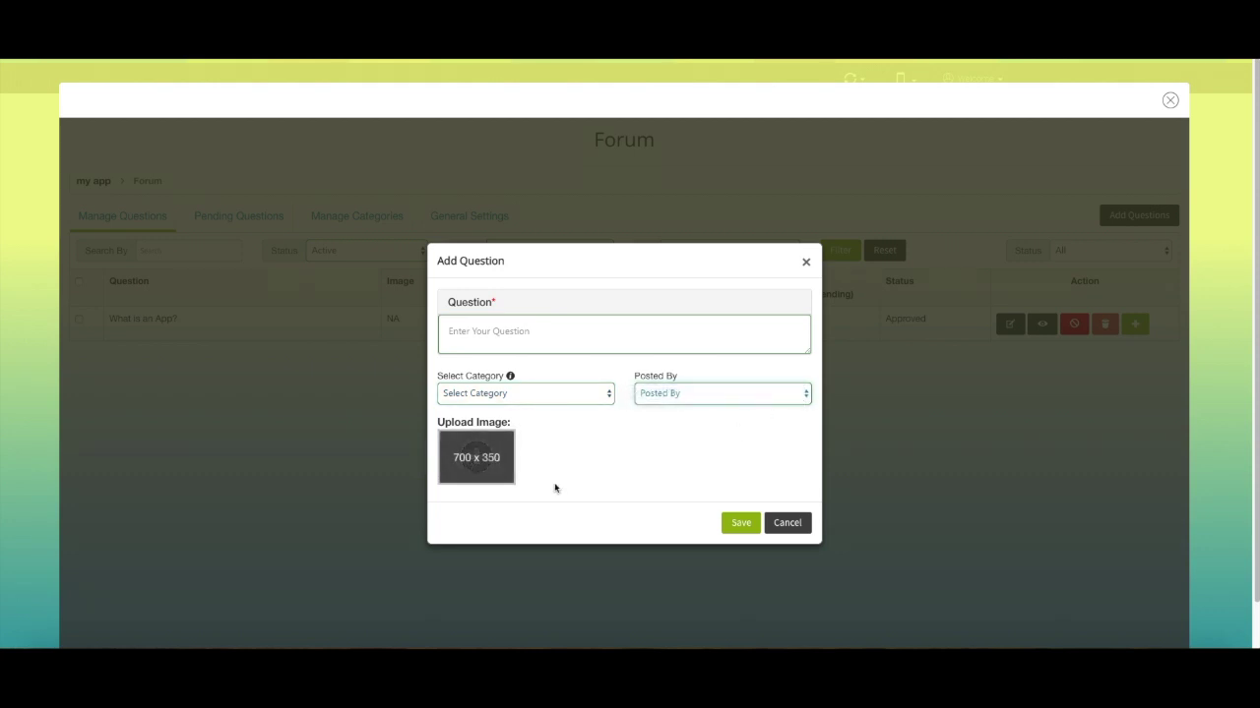
left_click(745, 526)
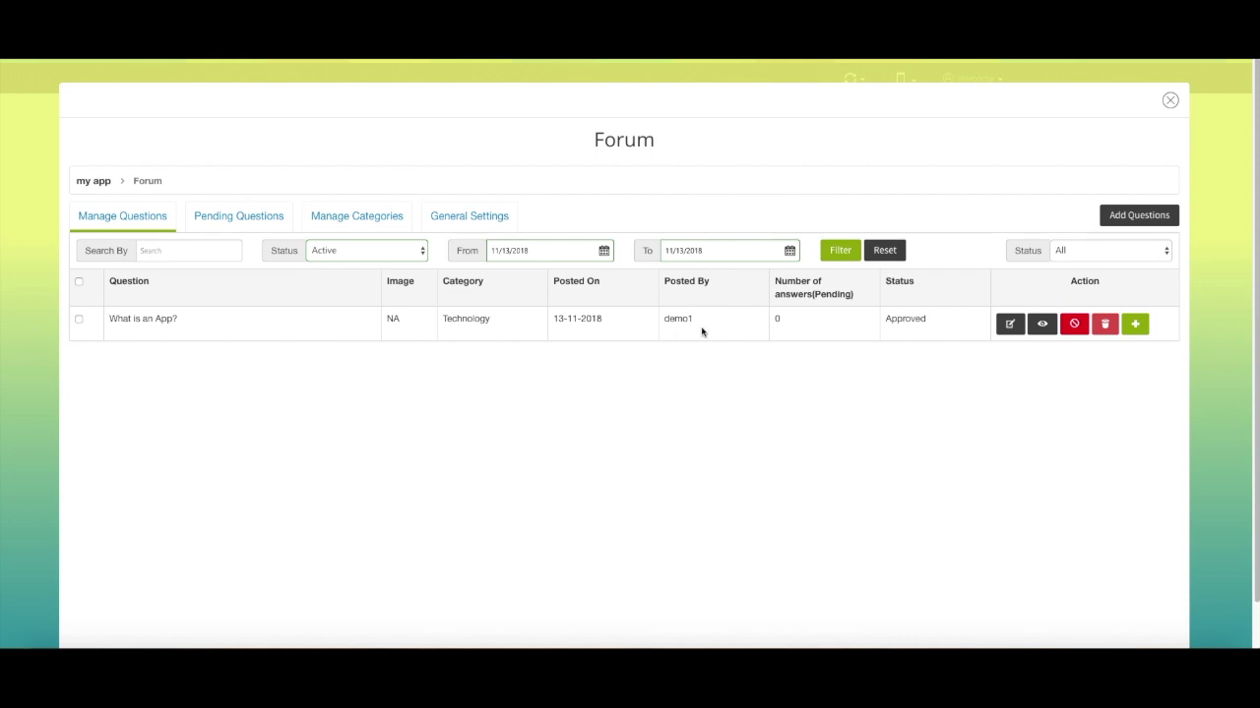
- Recheck the 'What is an App?' question and bring up its Add Answer form
left_click(1009, 328)
left_click(745, 525)
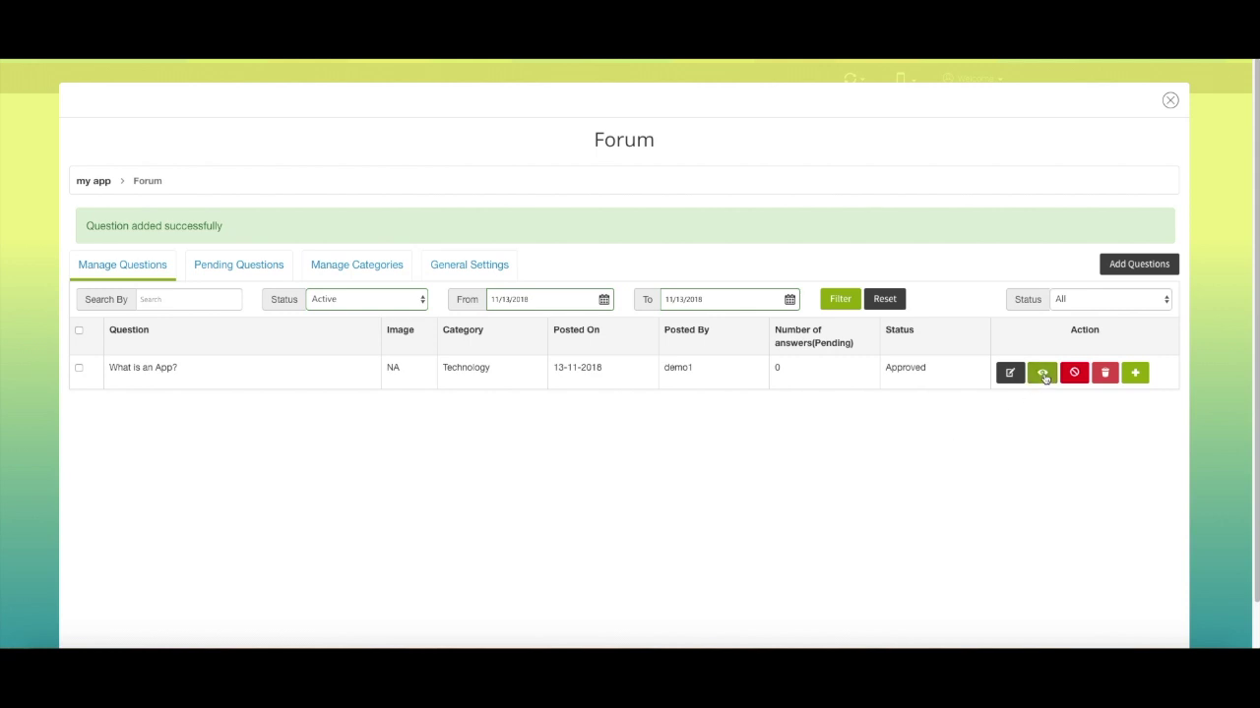
left_click(1043, 374)
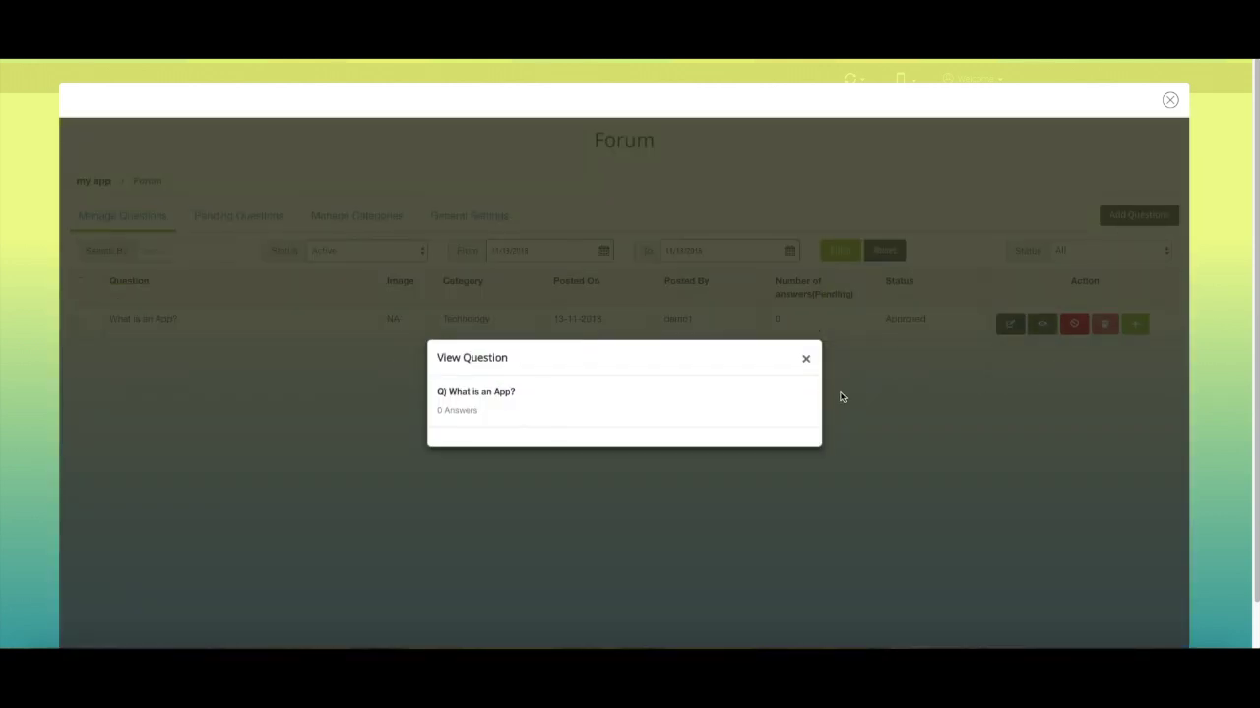
left_click(806, 360)
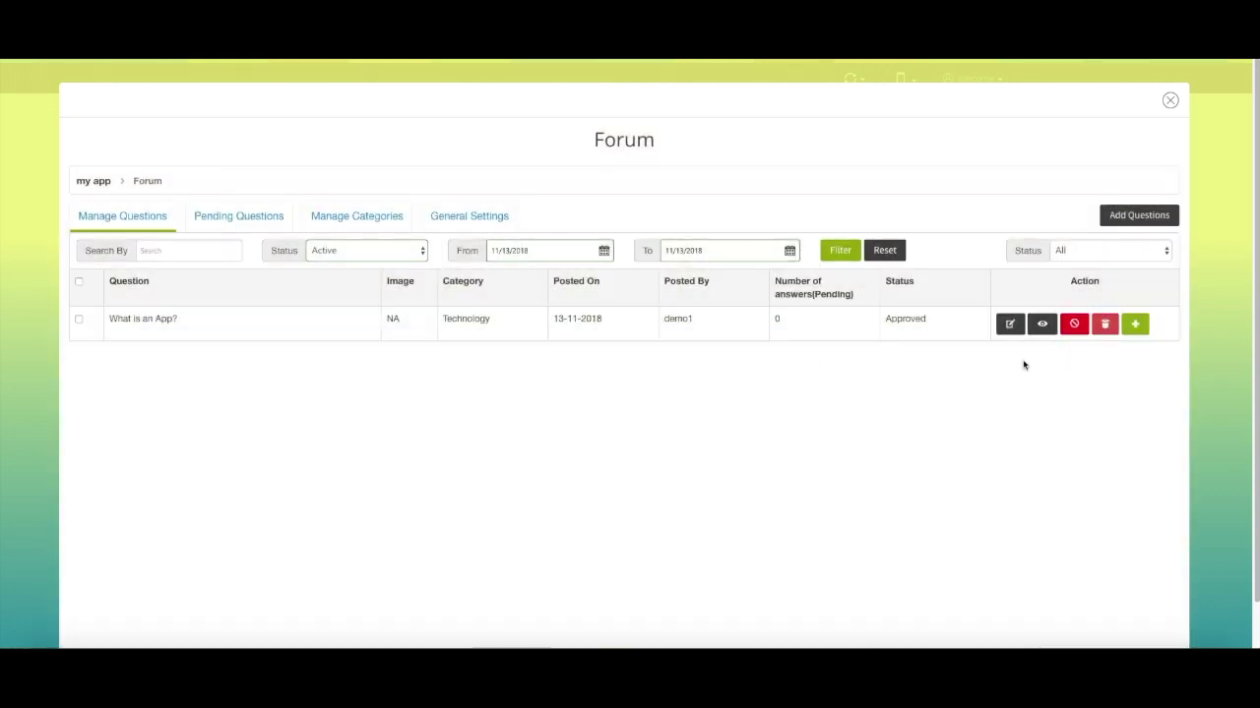
left_click(1074, 327)
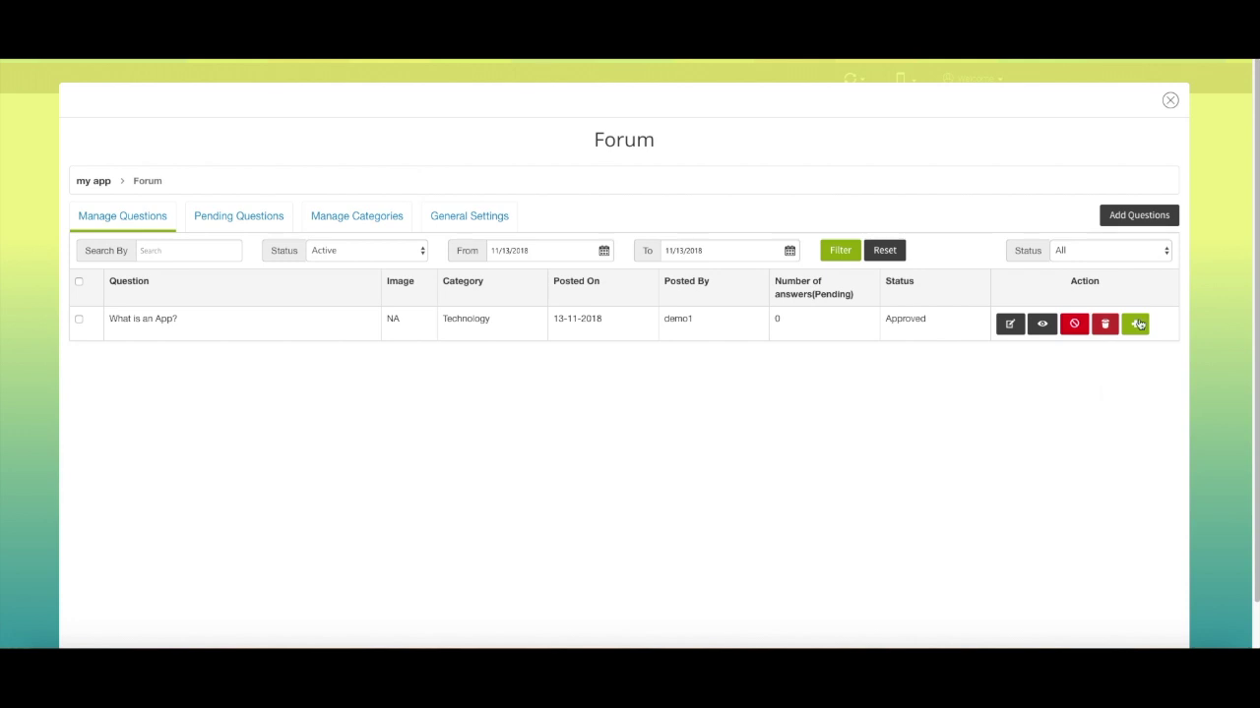
left_click(1134, 324)
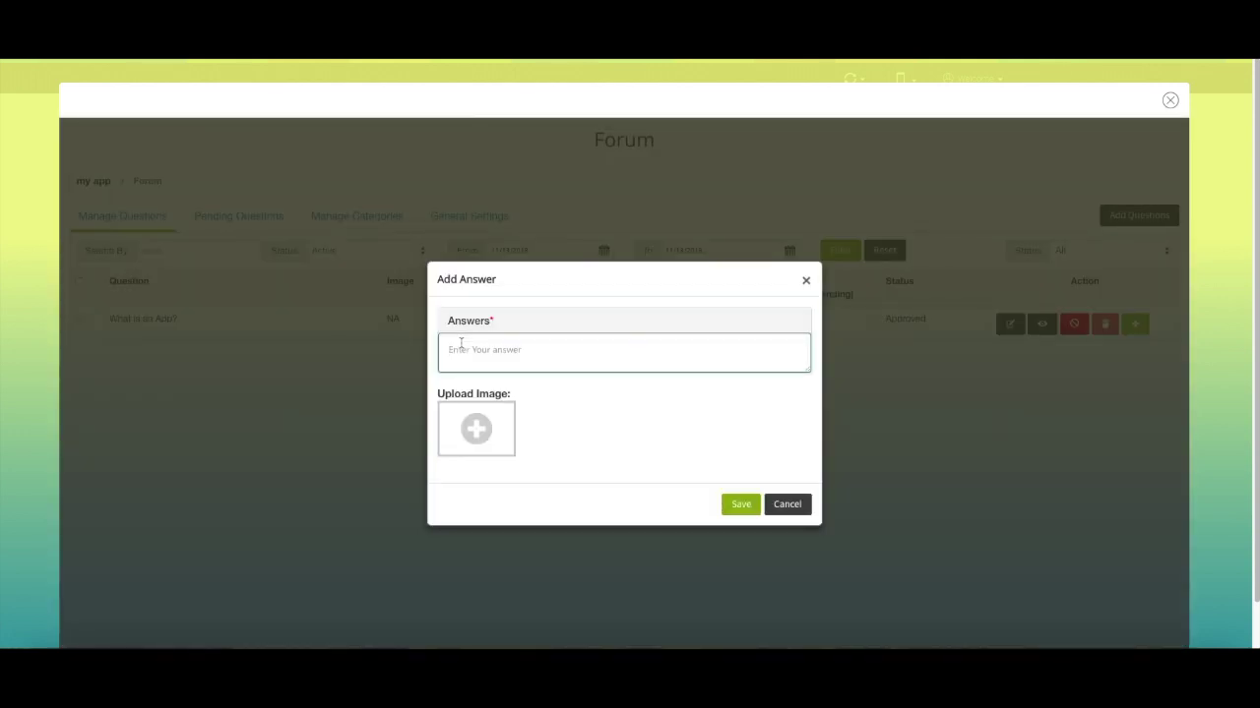
- Save a pasted app-building answer to 'What is an App?' and view Pending Questions
key("ctrl+v")
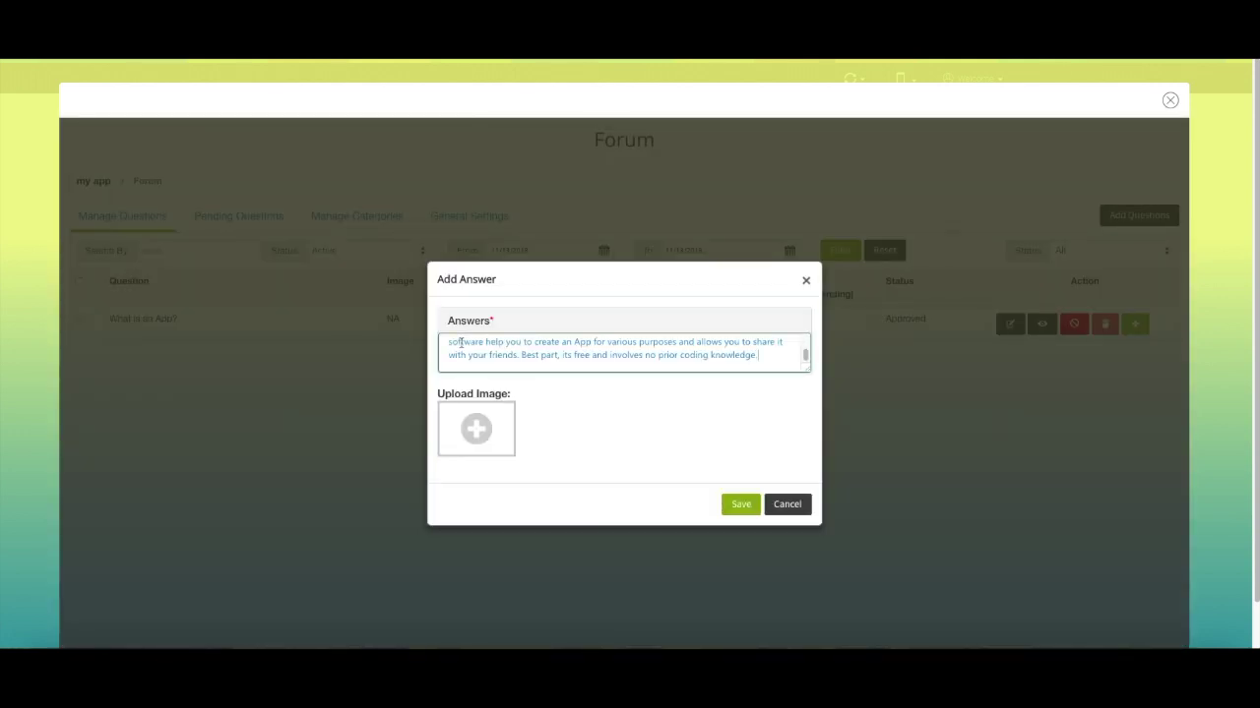
left_click(740, 504)
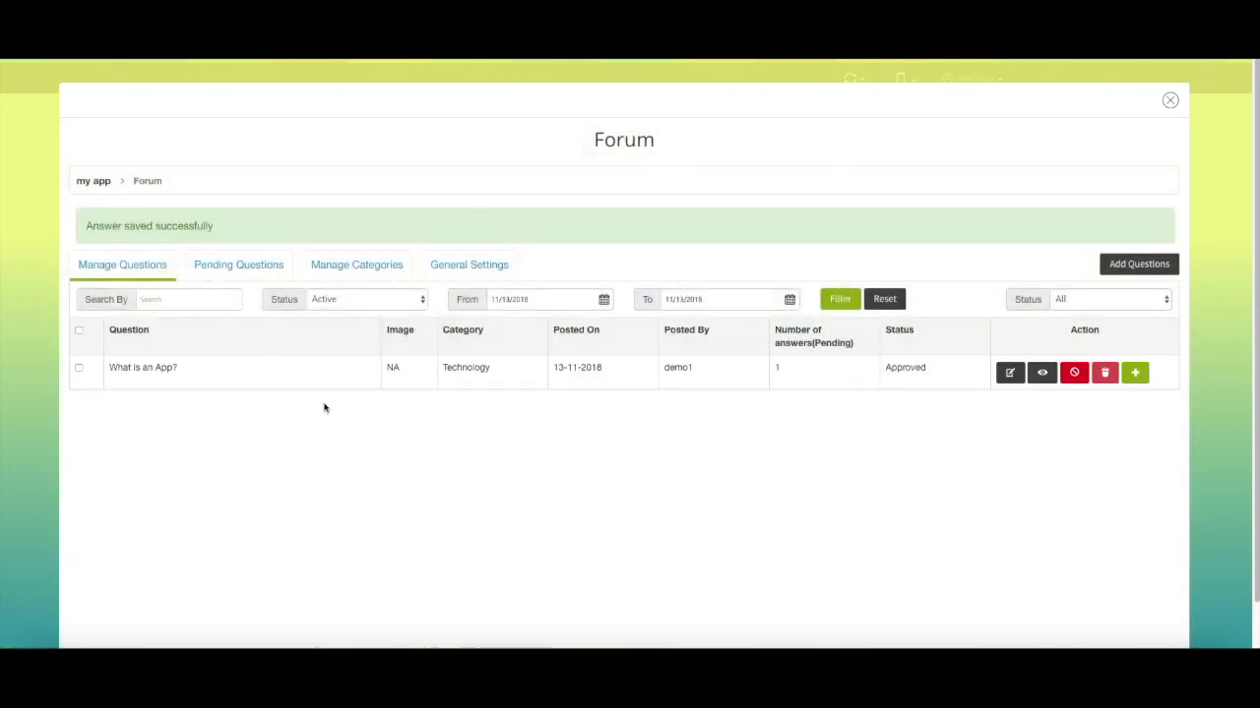
left_click(243, 268)
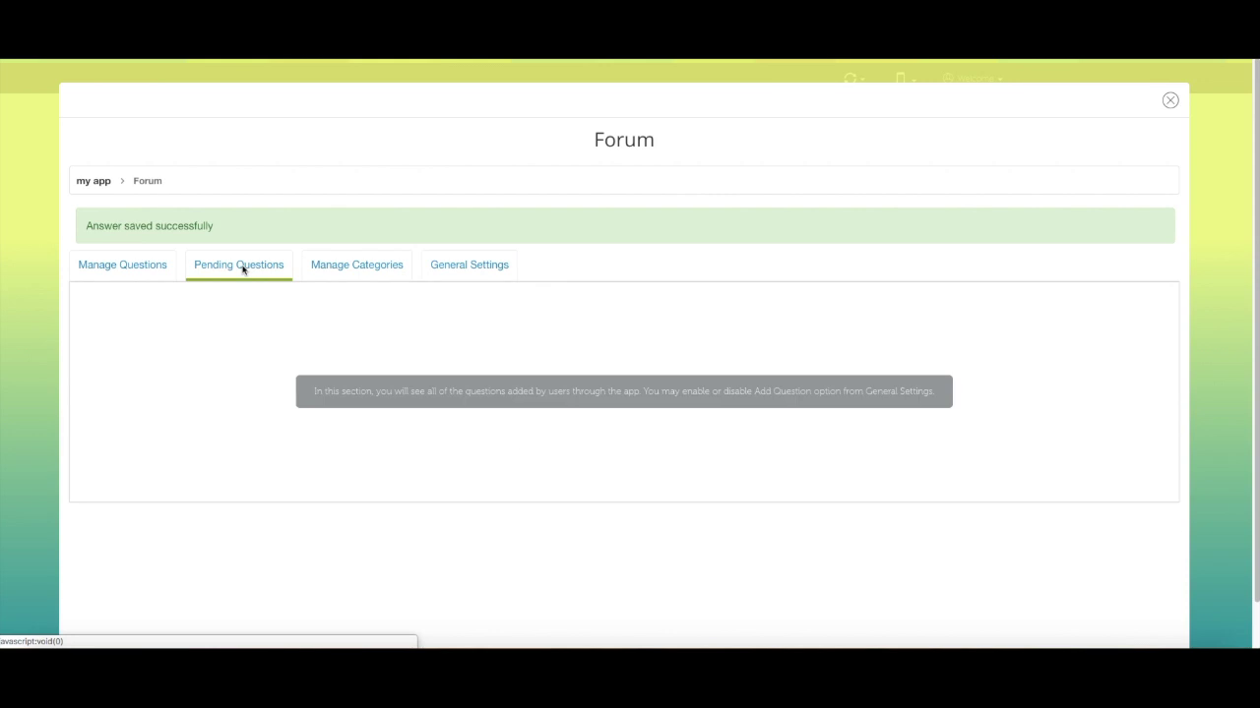
- Add 'admin' as a new forum category under Manage Categories
left_click(345, 221)
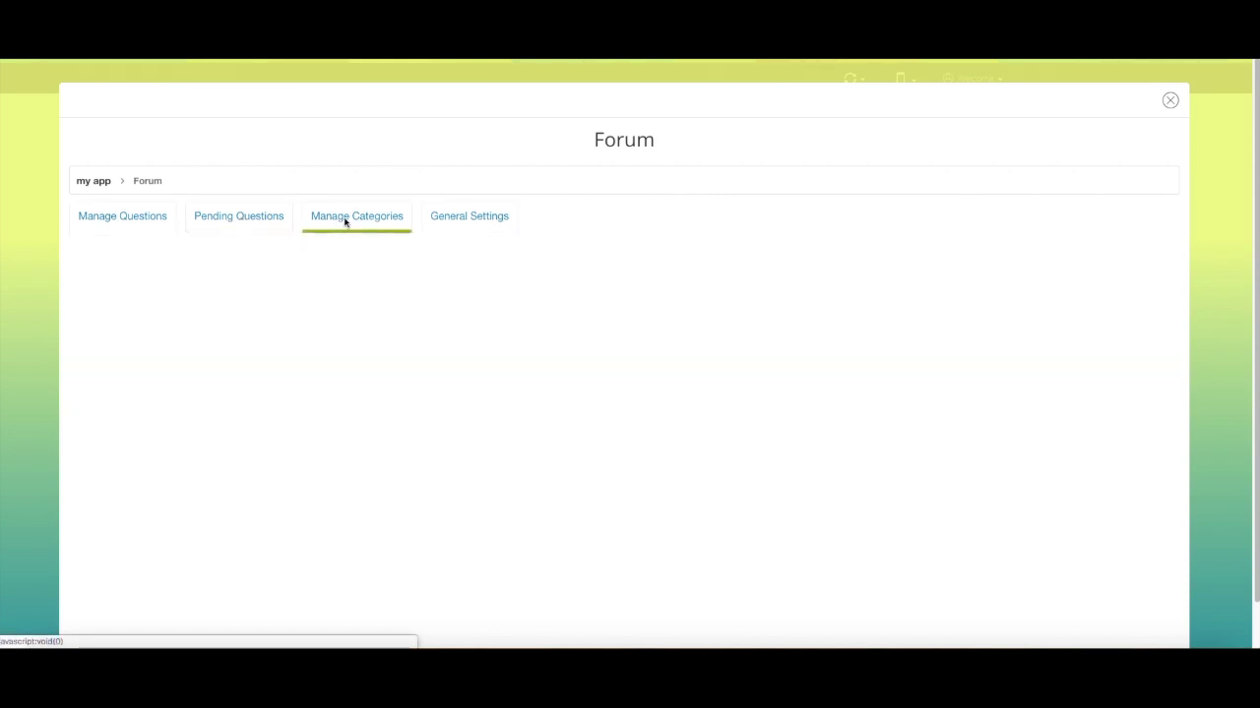
left_click(1007, 286)
type("admi")
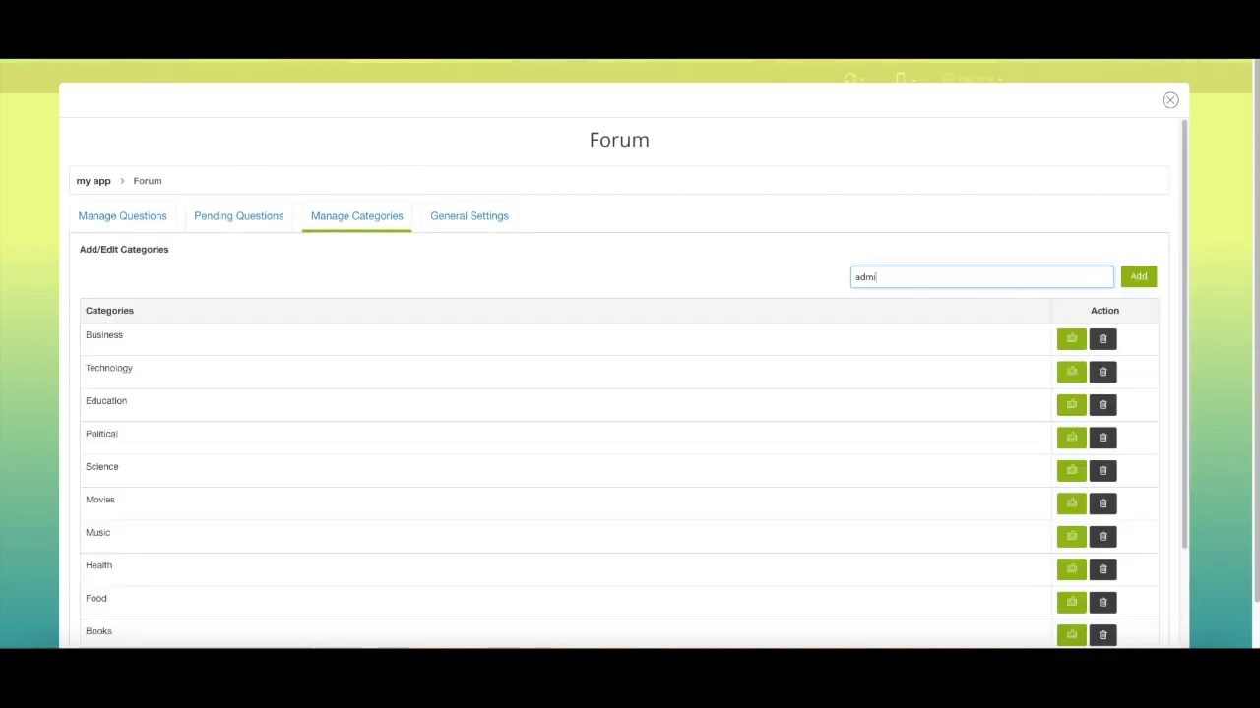
type("n")
left_click(1146, 278)
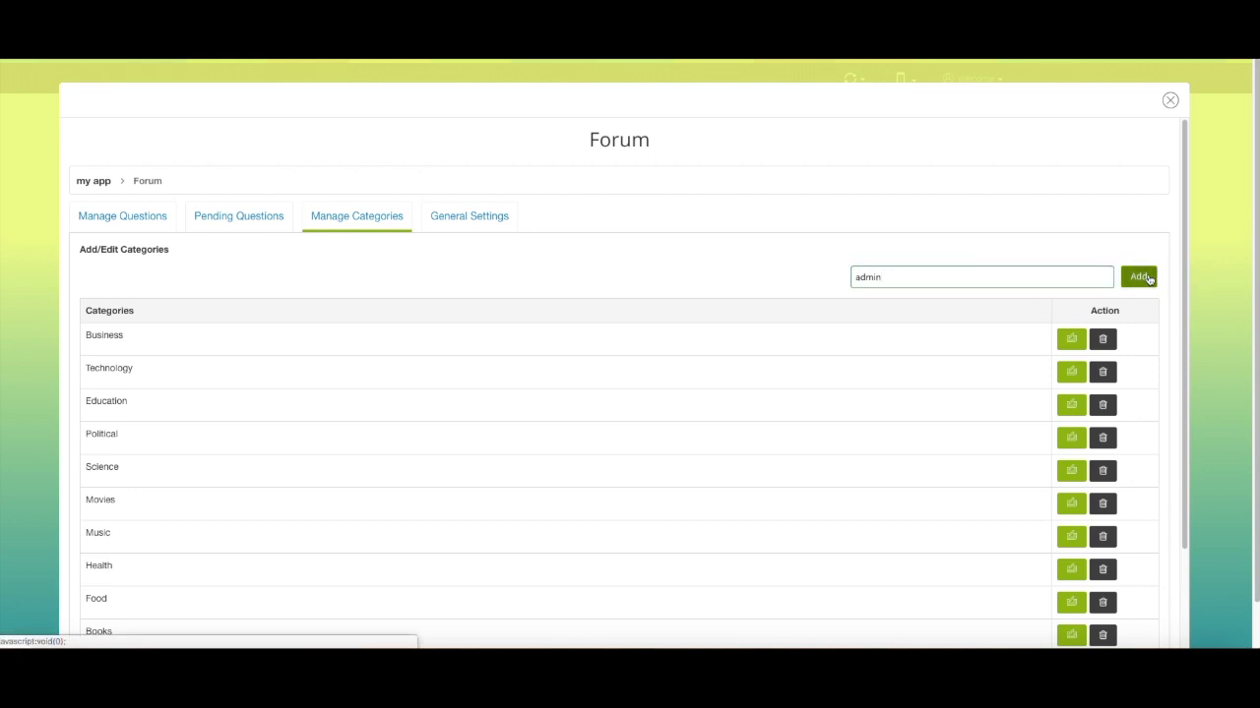
scroll(1103, 295, "down", 1)
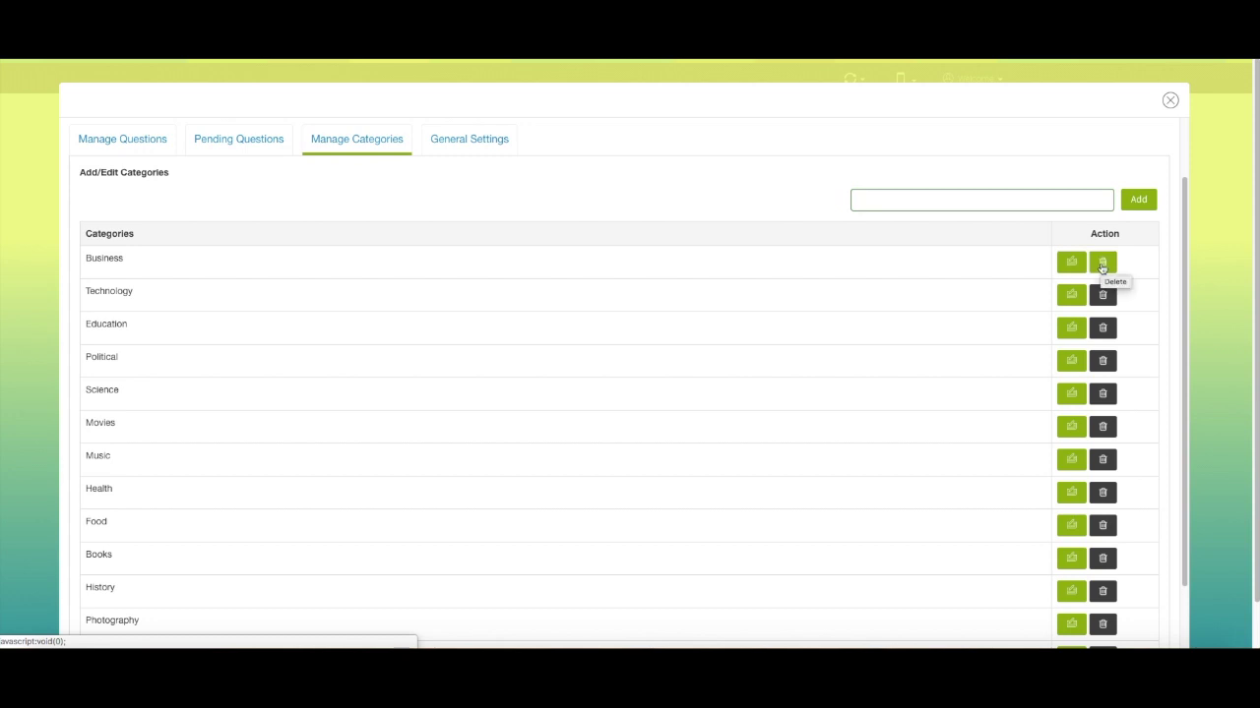
scroll(610, 205, "up", 1)
- Toggle the forum's add-questions and anonymous-posts permissions in Configuration Settings
left_click(480, 216)
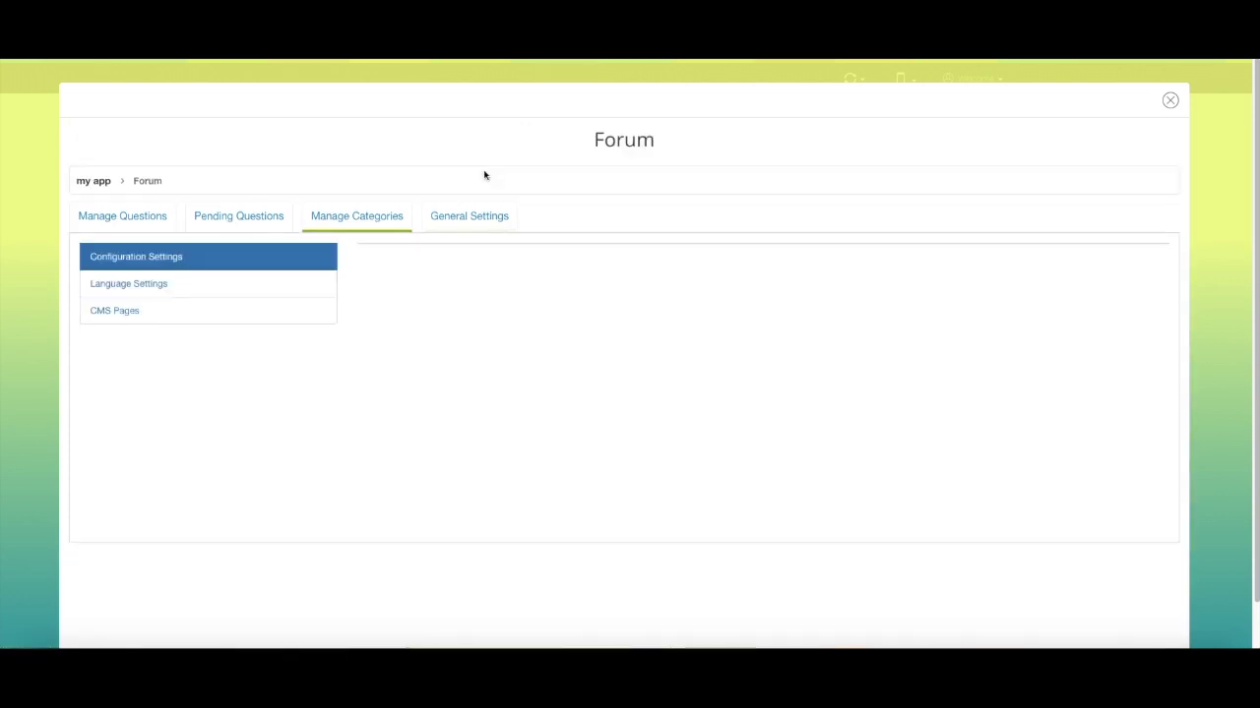
left_click(182, 259)
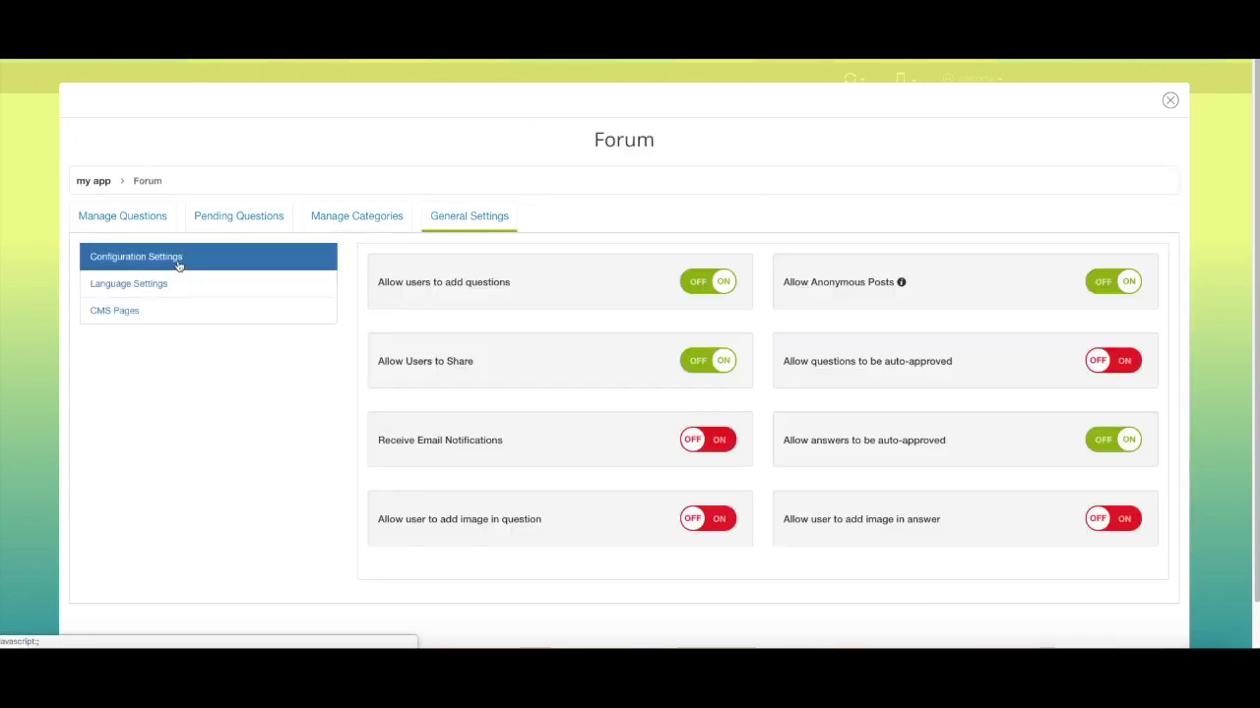
left_click(722, 282)
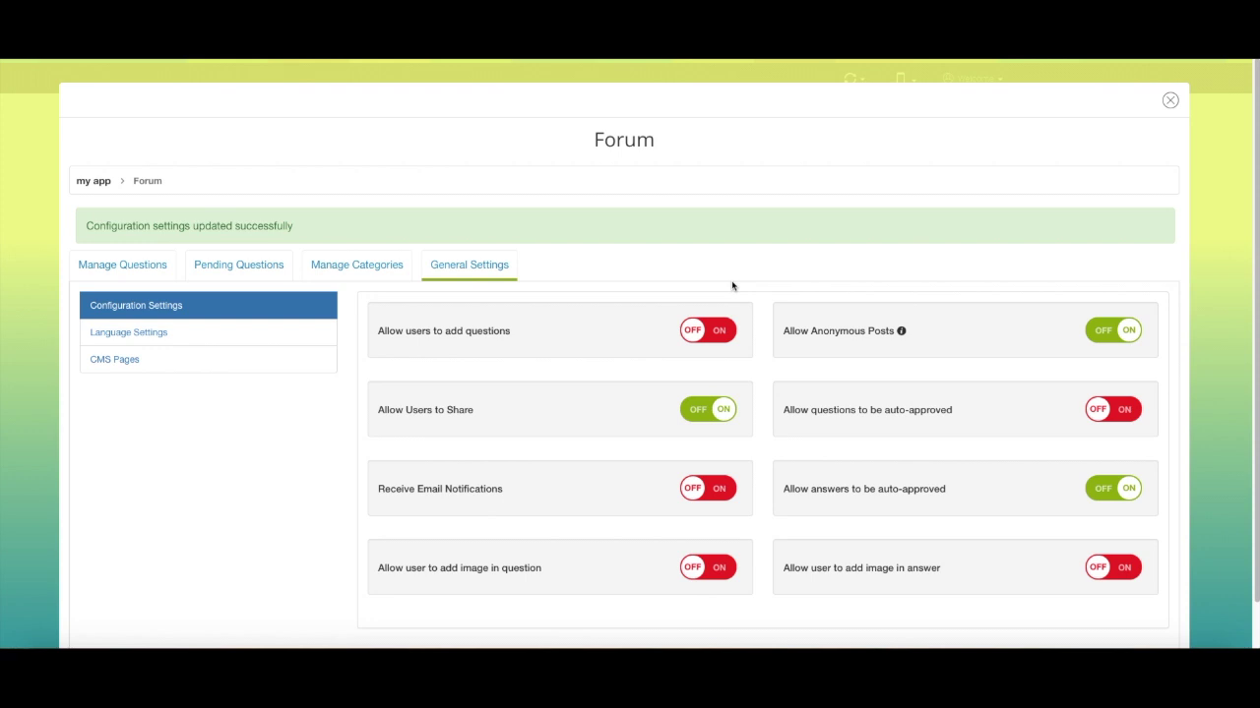
left_click(723, 338)
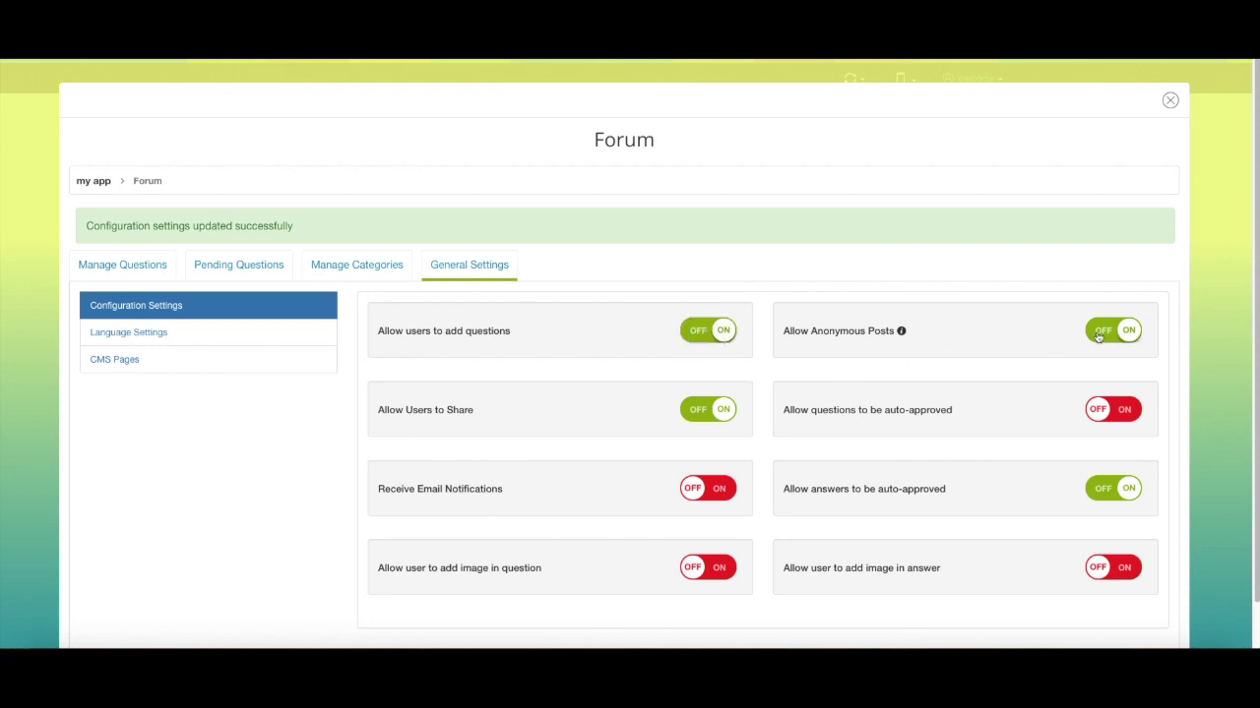
left_click(1129, 334)
scroll(964, 379, "down", 1)
- Scroll through the forum's Language Settings labels, then bring up the CMS Pages section
left_click(146, 238)
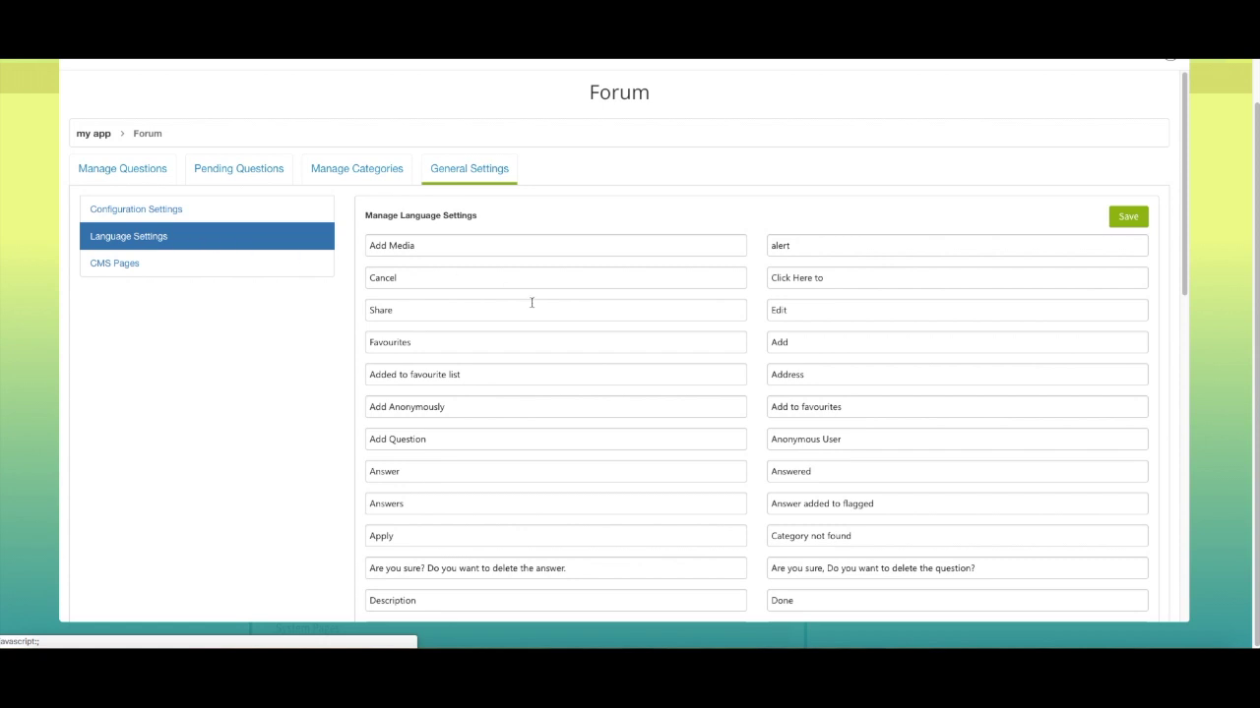
scroll(589, 339, "down", 3)
scroll(589, 339, "up", 1)
scroll(590, 339, "up", 3)
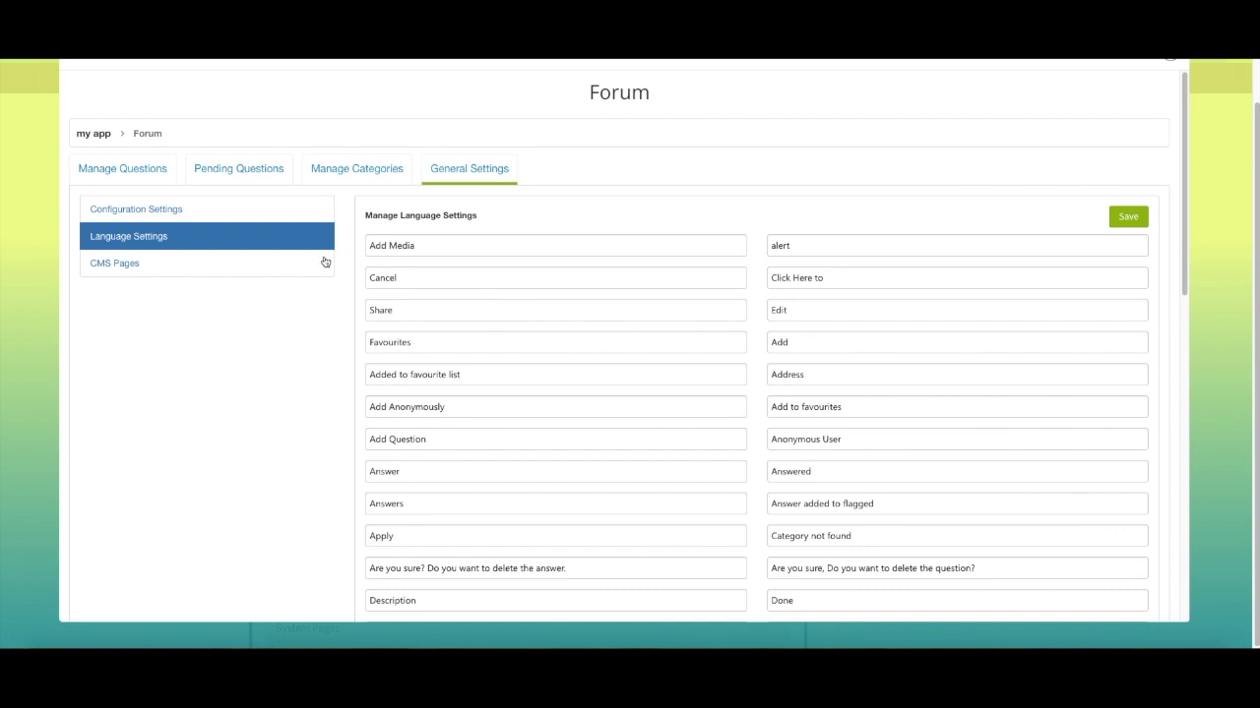
left_click(247, 262)
- Save the Forum's Terms and Conditions and Privacy Policy pages, then close the Forum settings
left_click(408, 286)
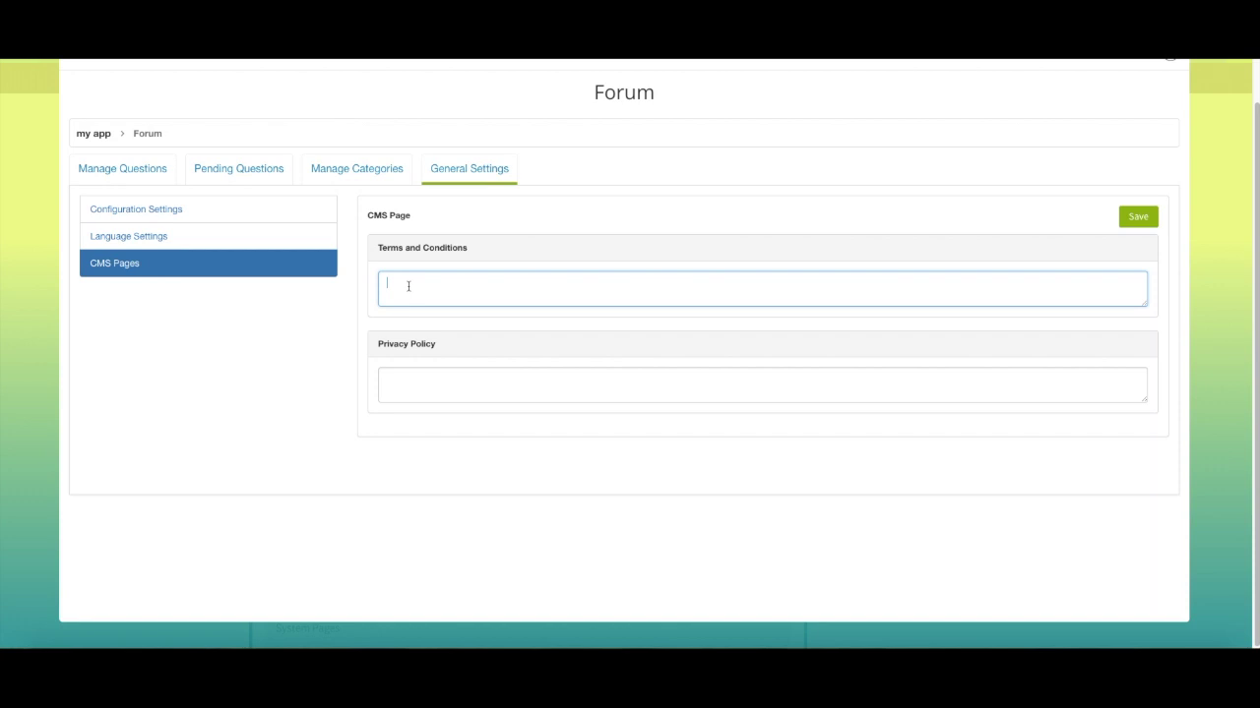
left_click(482, 395)
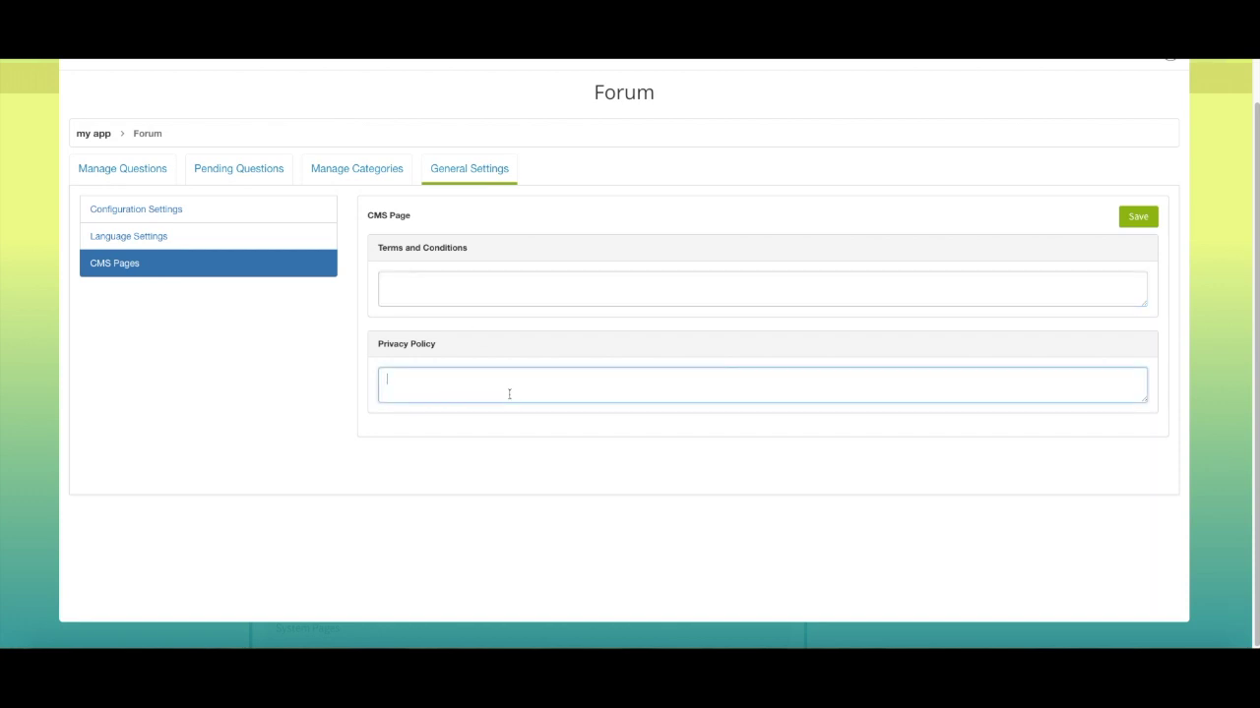
left_click(1140, 220)
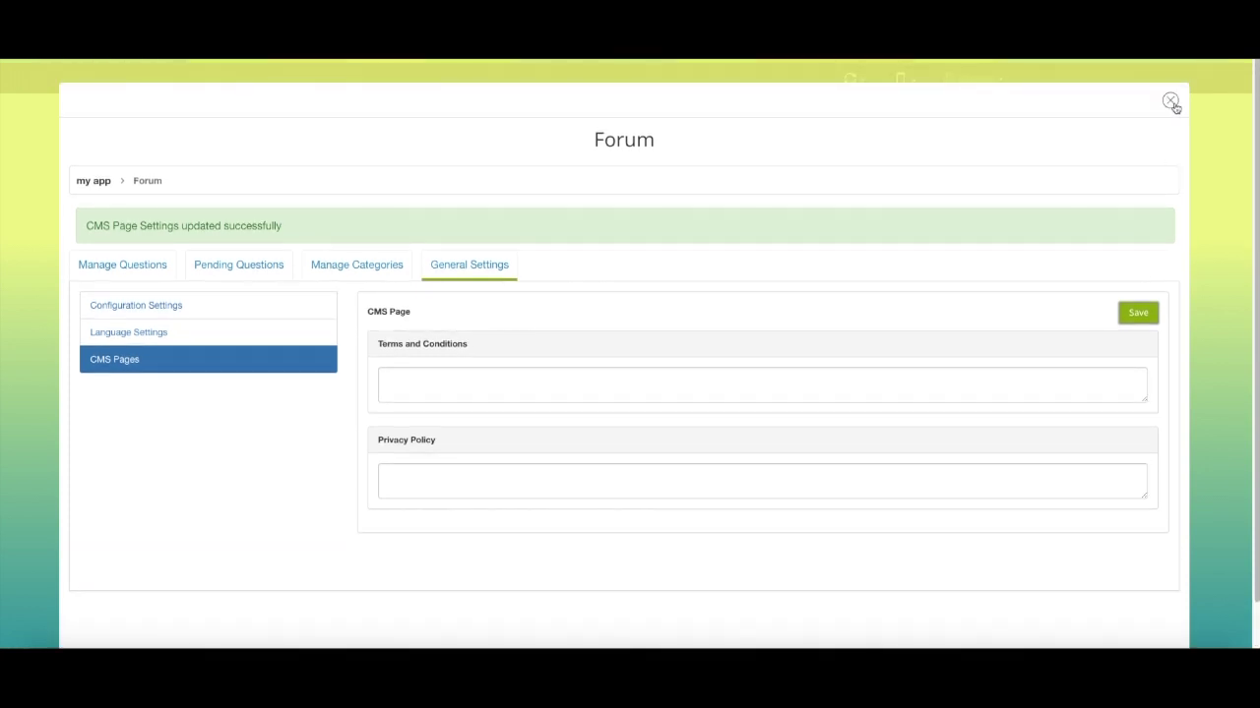
left_click(1172, 104)
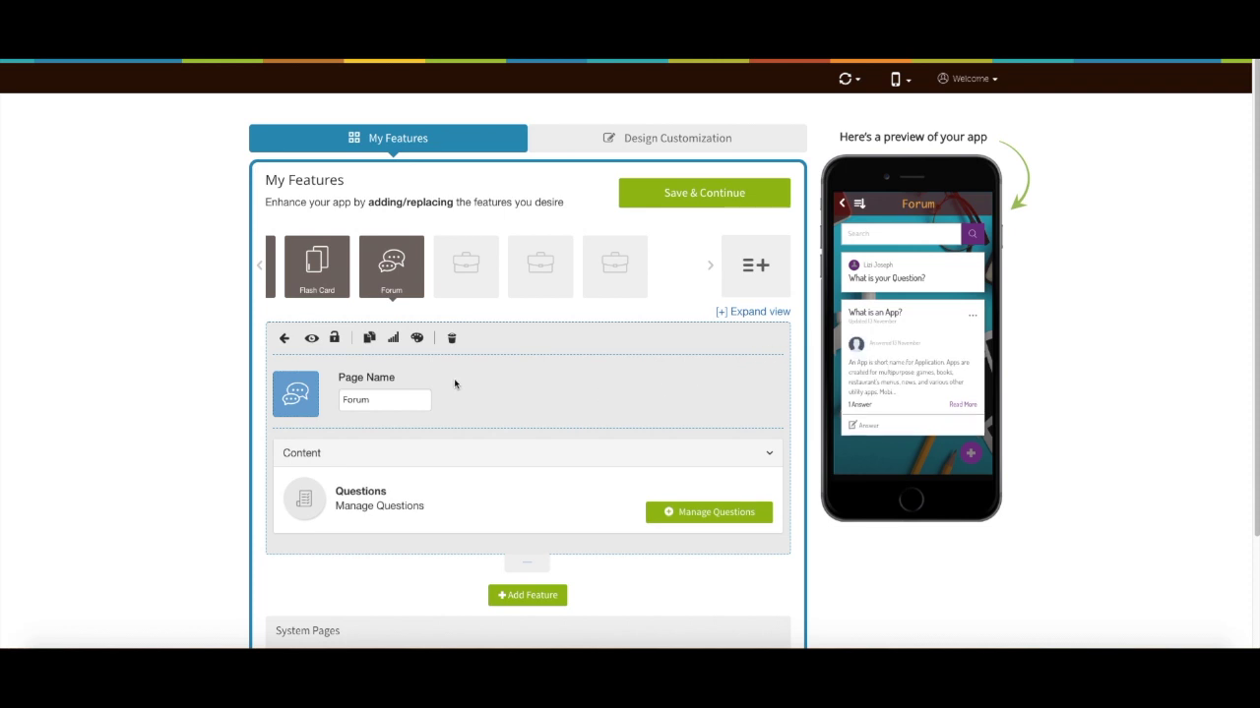
- Open the Forum page's Page Style & Color Scheme settings from the palette icon
left_click(416, 339)
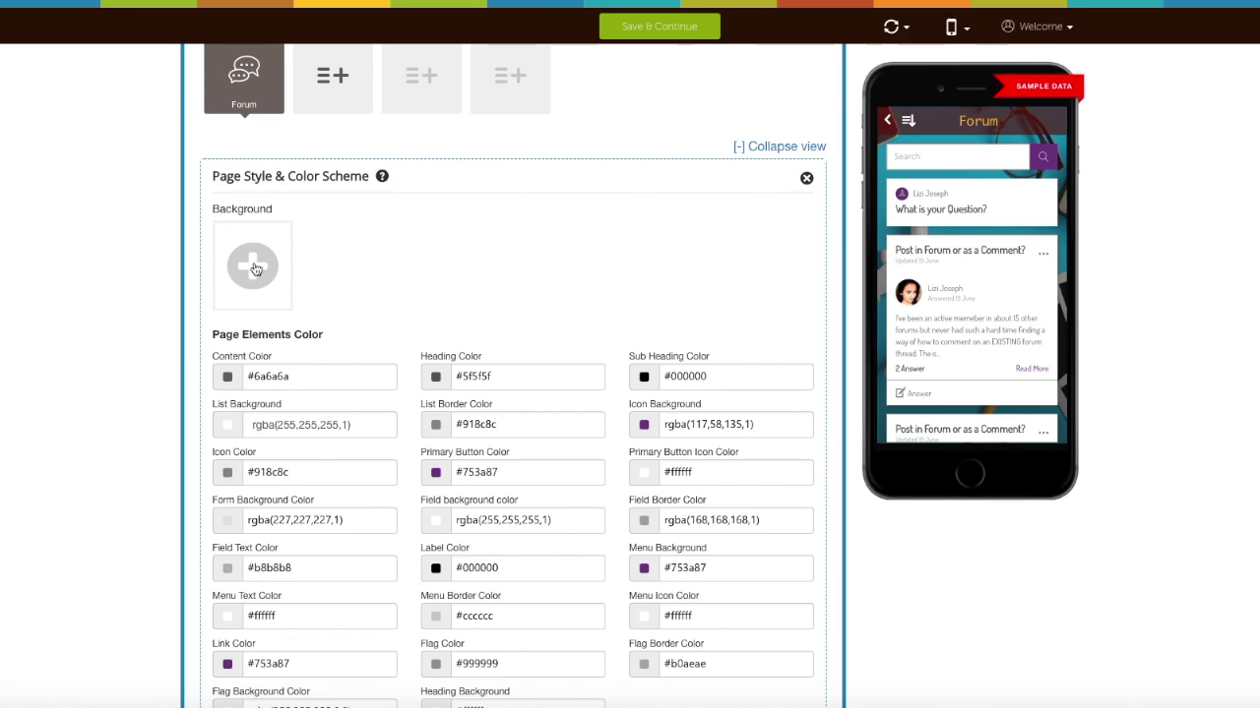
left_click(253, 265)
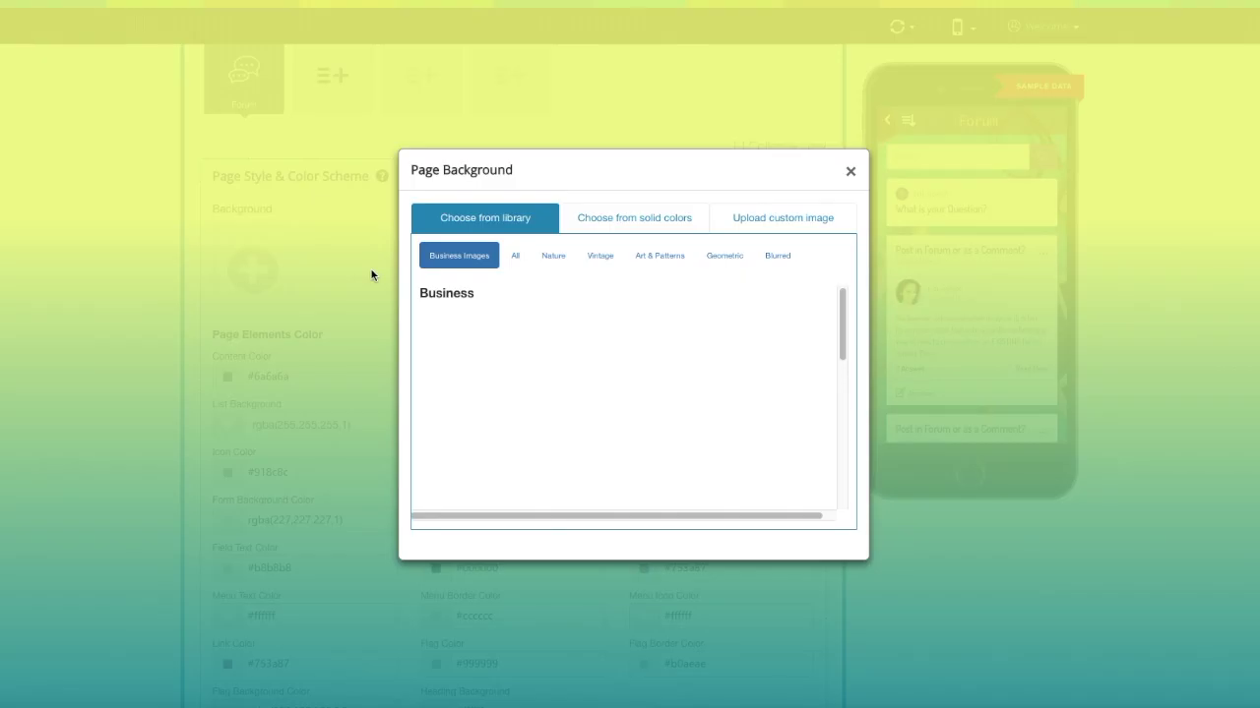
left_click(602, 219)
left_click(779, 203)
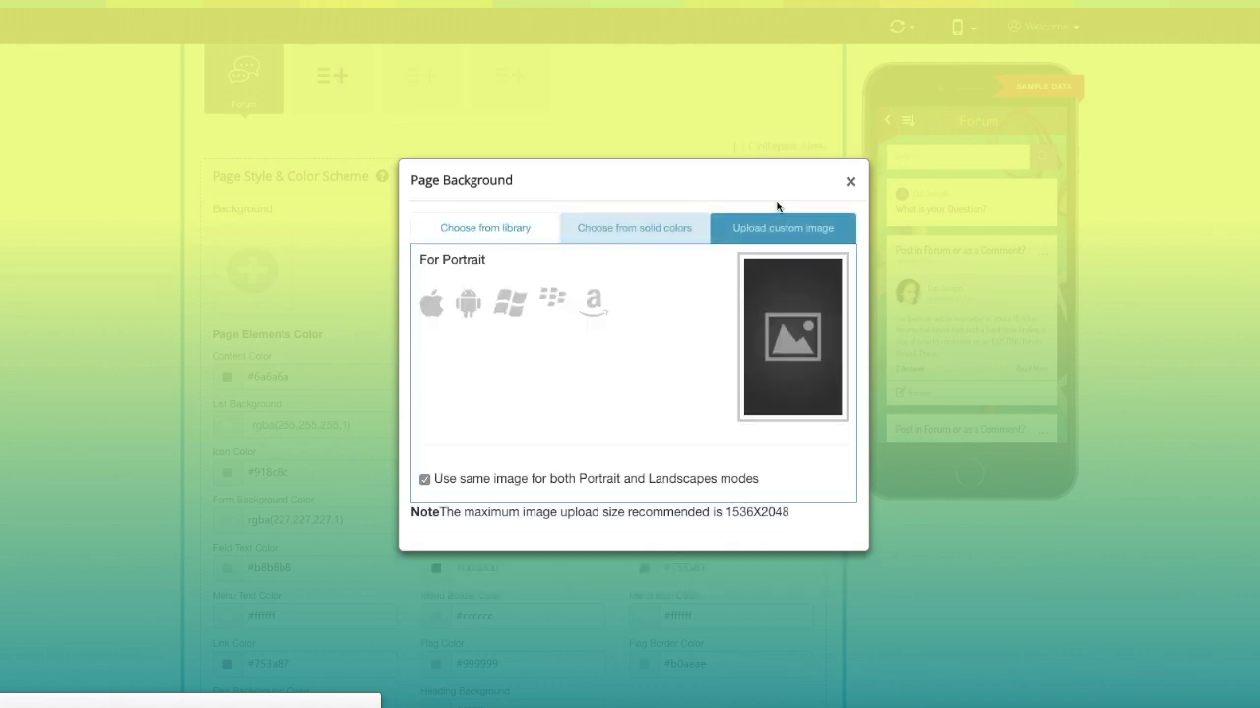
left_click(852, 185)
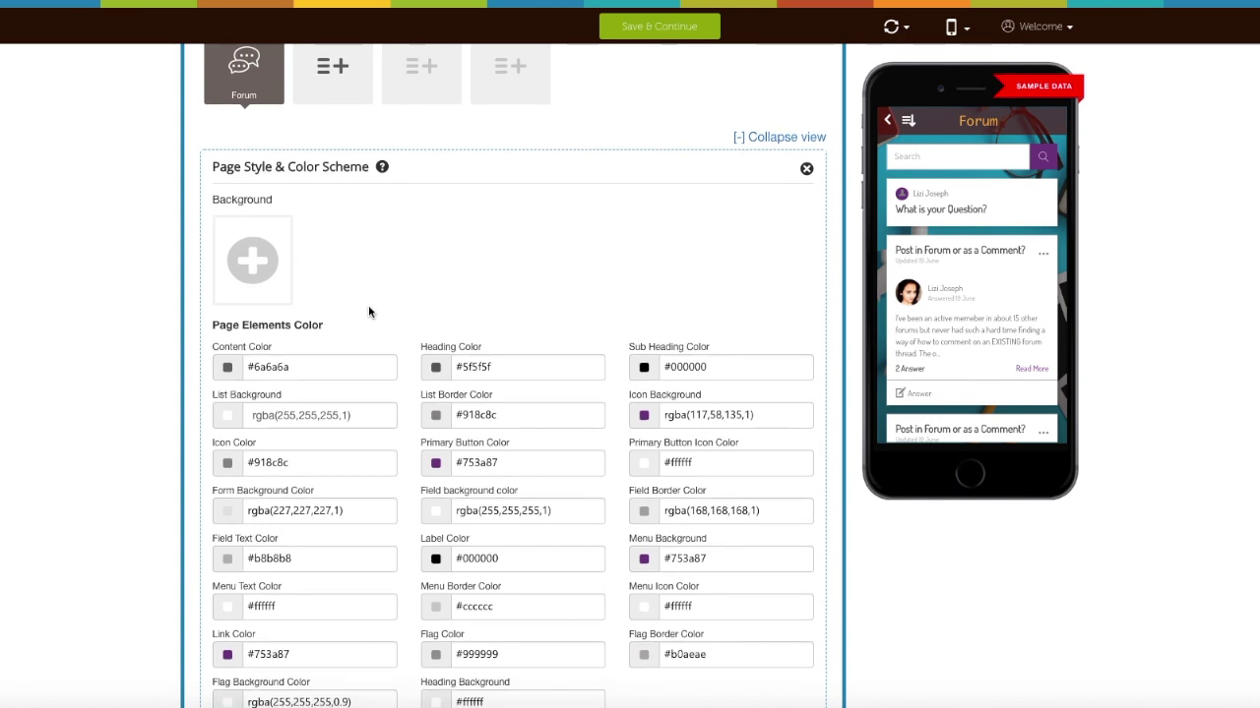
- Review the Forum page's colours, font styles and sizes, close unchanged, then Save & Continue
scroll(323, 274, "down", 1)
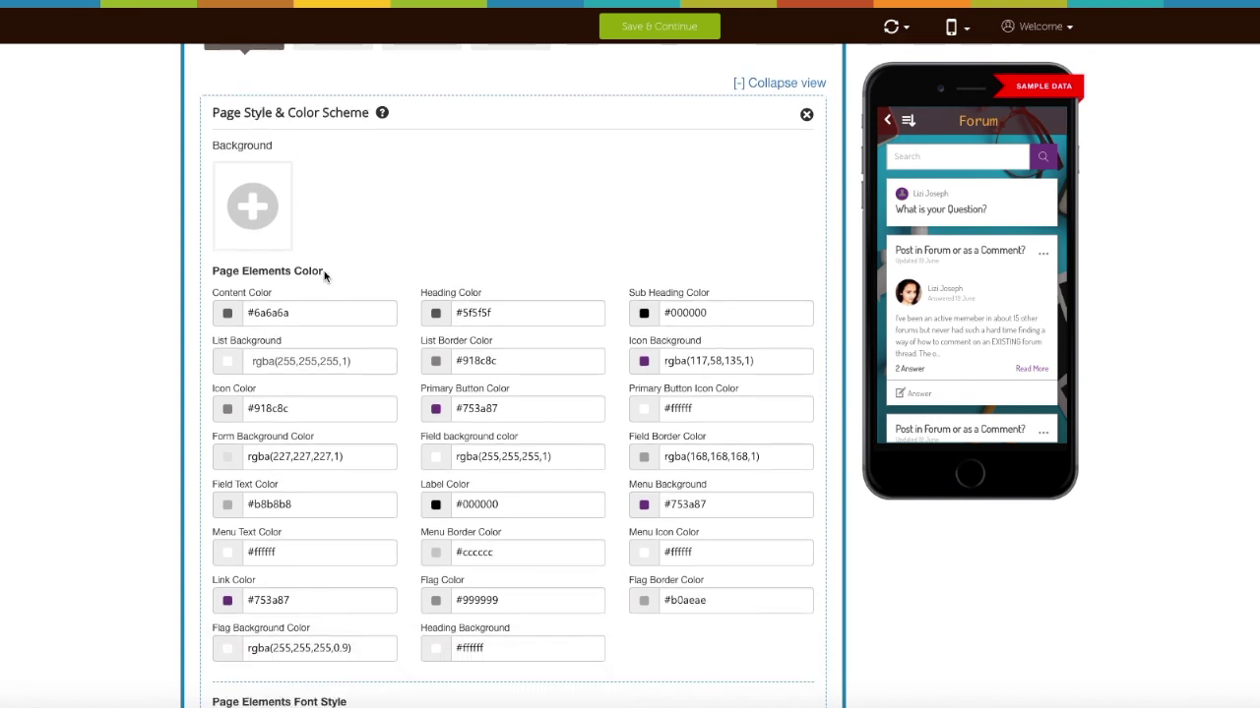
scroll(324, 274, "down", 4)
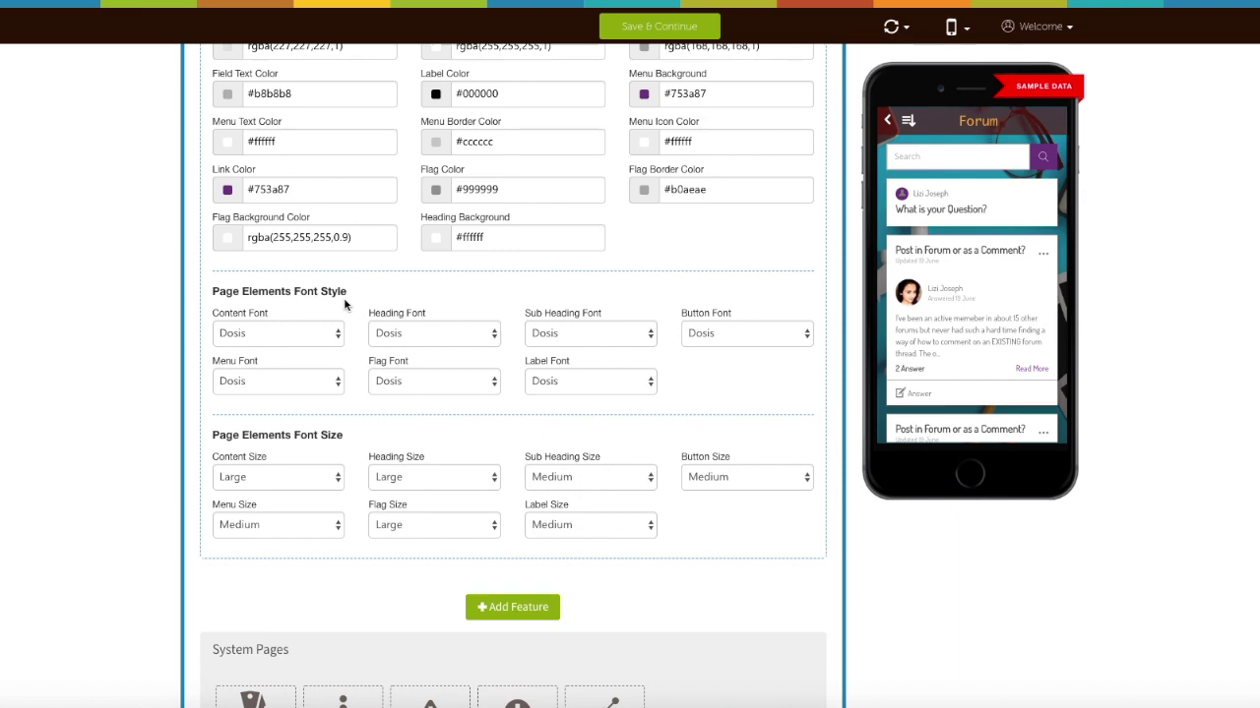
scroll(343, 448, "down", 1)
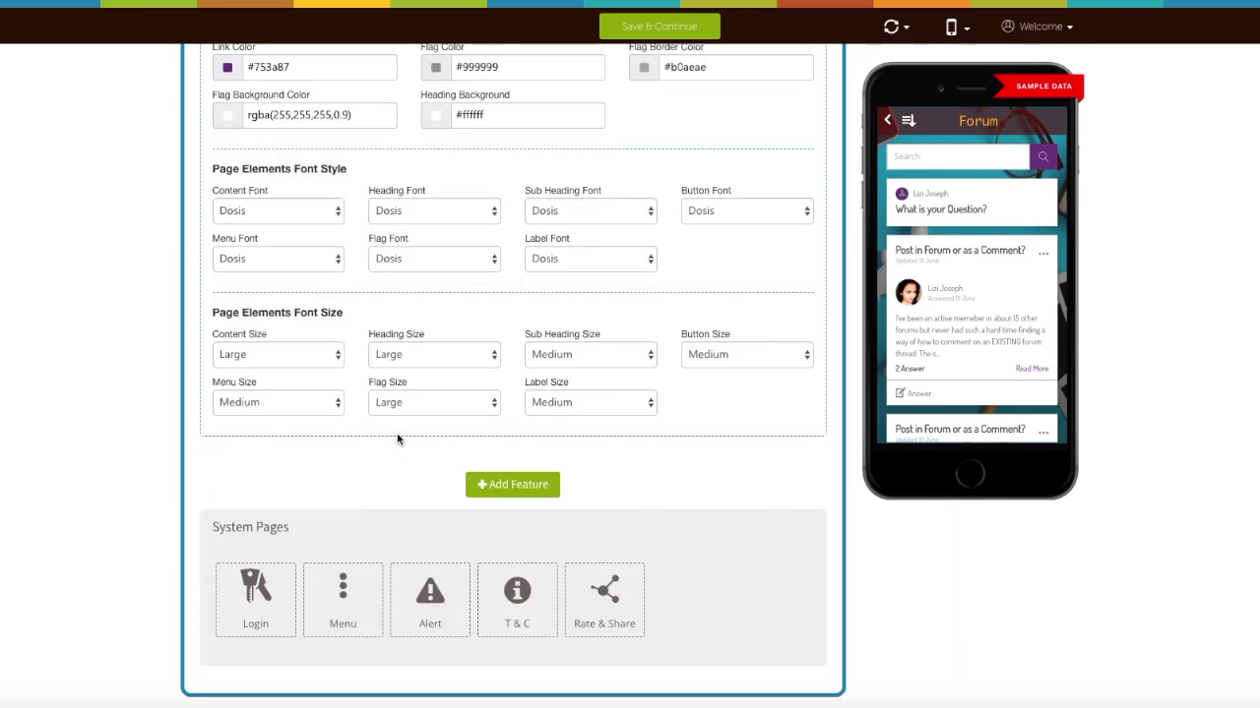
scroll(396, 439, "up", 5)
scroll(448, 435, "up", 5)
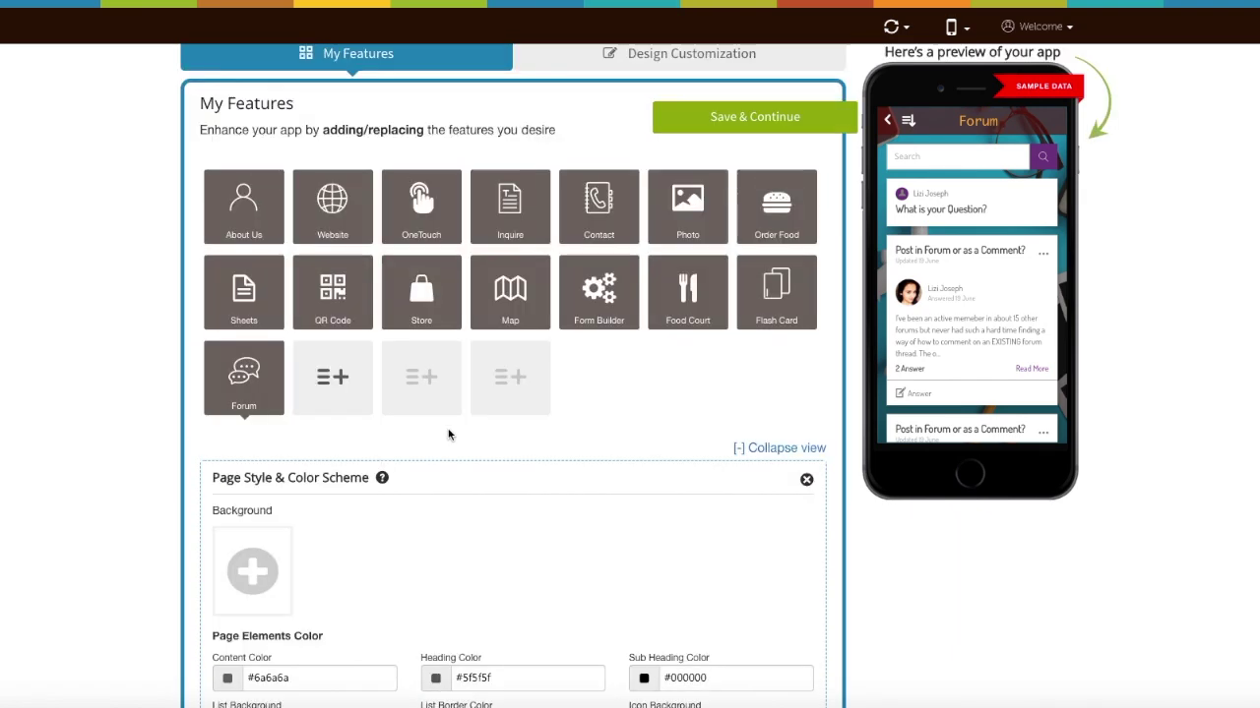
left_click(806, 480)
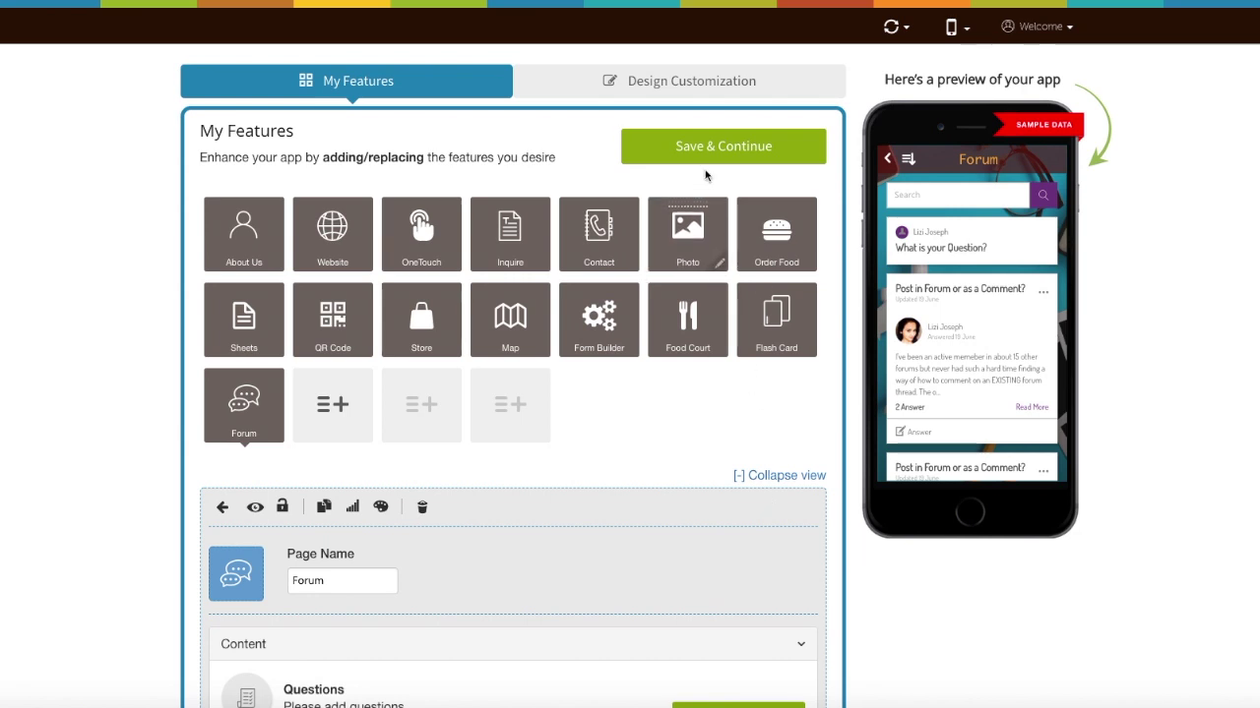
left_click(705, 151)
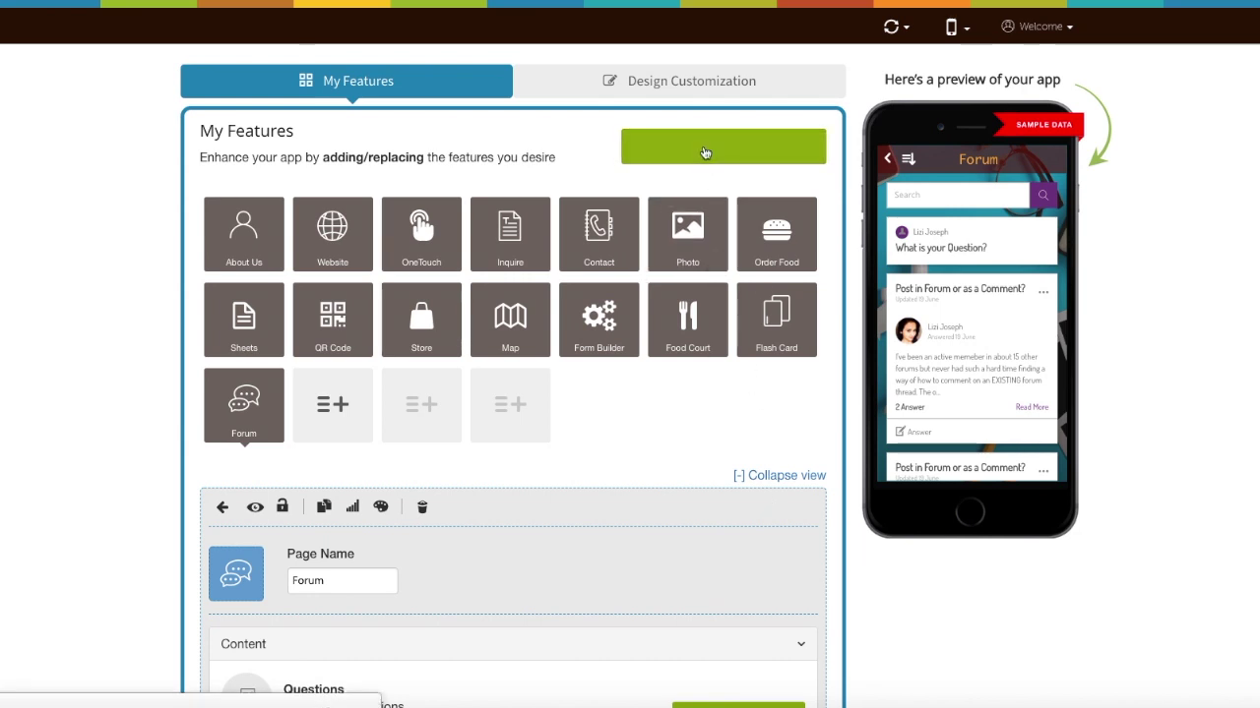